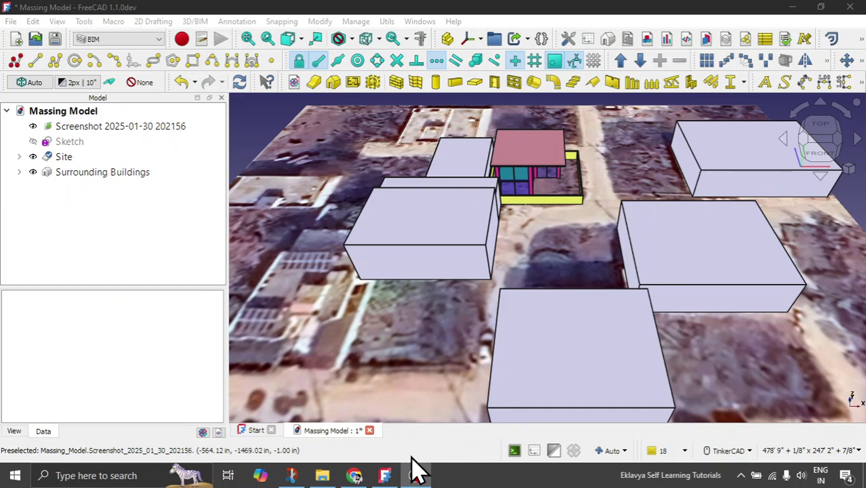
- Examine the central house's curtain walls, slabs, roof and boundary wall up close from several angles
{"action": "scroll", "coordinate": [542, 383], "scroll_direction": "down", "scroll_amount": 3}
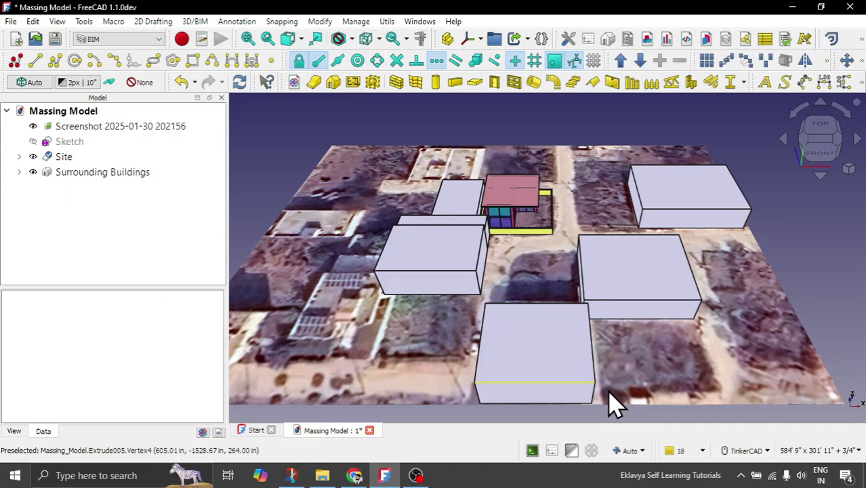
{"action": "scroll", "coordinate": [613, 405], "scroll_direction": "down", "scroll_amount": 3}
{"action": "right_click_drag", "start_coordinate": [428, 290], "coordinate": [421, 263]}
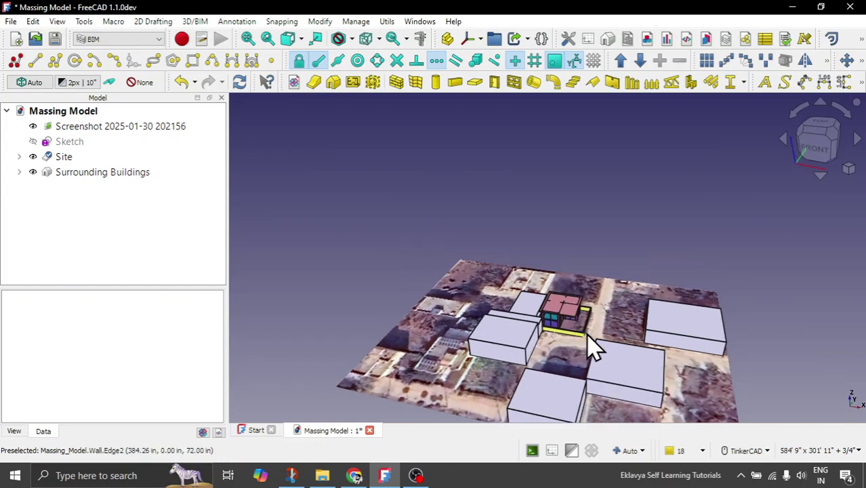
{"action": "scroll", "coordinate": [566, 353], "scroll_direction": "up", "scroll_amount": 5}
{"action": "right_click_drag", "start_coordinate": [566, 354], "coordinate": [537, 313]}
{"action": "scroll", "coordinate": [608, 346], "scroll_direction": "down", "scroll_amount": 1}
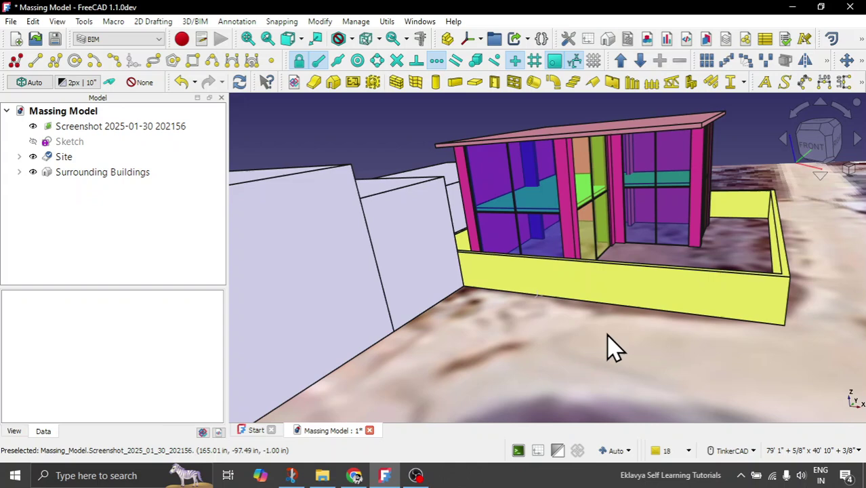
{"action": "right_click_drag", "start_coordinate": [750, 242], "coordinate": [667, 322]}
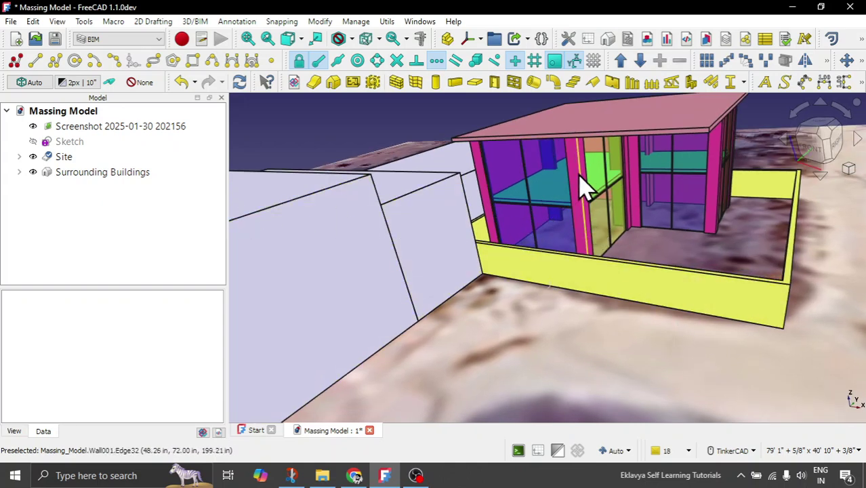
{"action": "scroll", "coordinate": [576, 224], "scroll_direction": "up", "scroll_amount": 4}
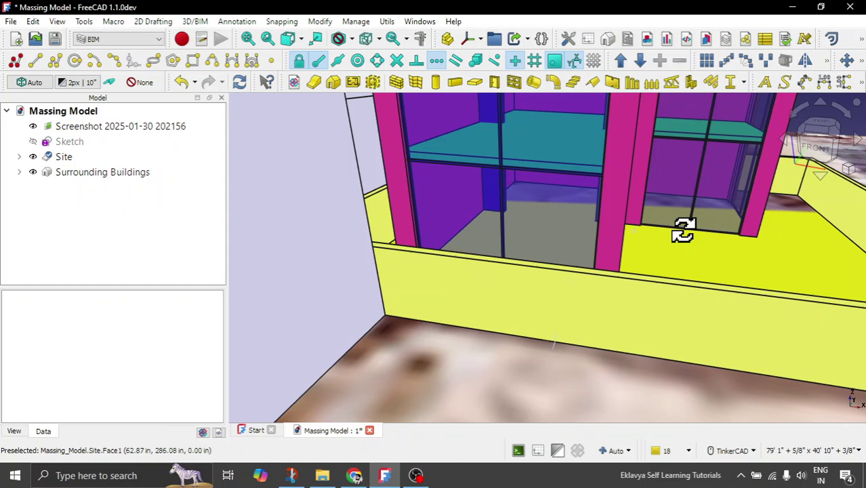
{"action": "scroll", "coordinate": [561, 347], "scroll_direction": "down", "scroll_amount": 3}
{"action": "scroll", "coordinate": [606, 331], "scroll_direction": "up", "scroll_amount": 2}
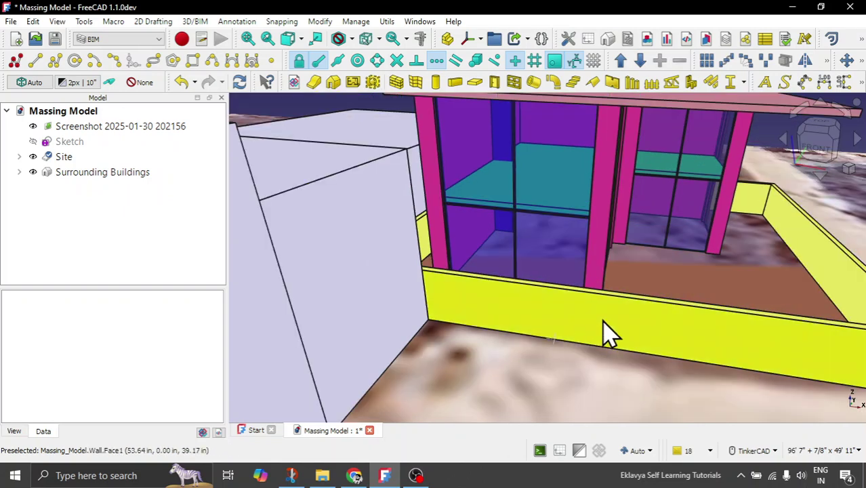
{"action": "scroll", "coordinate": [604, 332], "scroll_direction": "down", "scroll_amount": 5}
{"action": "right_click_drag", "start_coordinate": [584, 380], "coordinate": [691, 386]}
{"action": "scroll", "coordinate": [610, 295], "scroll_direction": "up", "scroll_amount": 5}
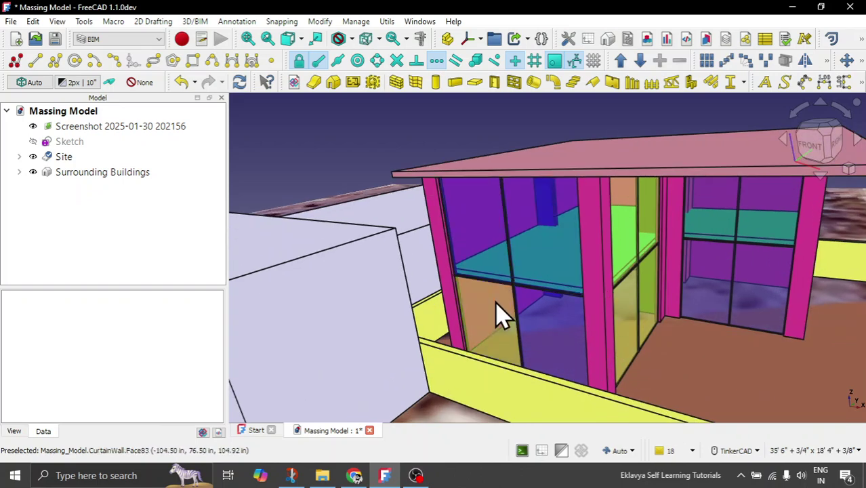
{"action": "scroll", "coordinate": [500, 309], "scroll_direction": "down", "scroll_amount": 1}
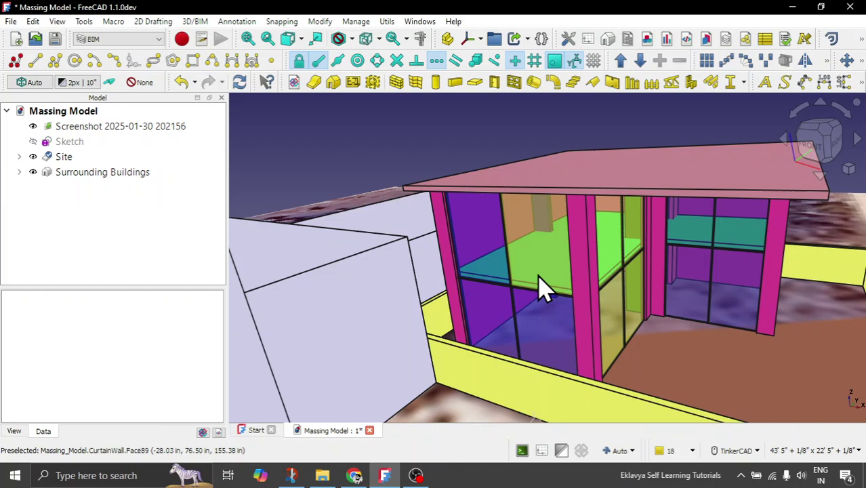
{"action": "scroll", "coordinate": [552, 283], "scroll_direction": "down", "scroll_amount": 2}
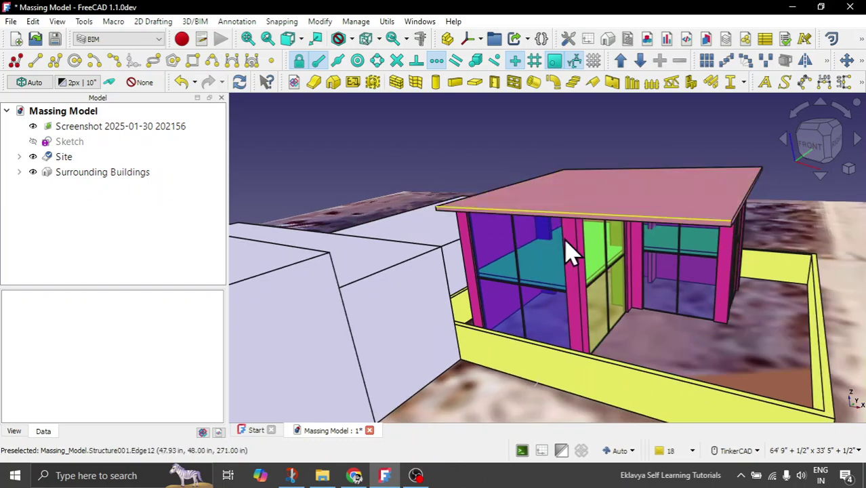
- Inspect how the house sits among the surrounding building masses on the satellite image
{"action": "scroll", "coordinate": [572, 271], "scroll_direction": "down", "scroll_amount": 2}
{"action": "scroll", "coordinate": [572, 285], "scroll_direction": "down", "scroll_amount": 1}
{"action": "scroll", "coordinate": [454, 392], "scroll_direction": "down", "scroll_amount": 2}
{"action": "right_click_drag", "start_coordinate": [453, 393], "coordinate": [401, 369]}
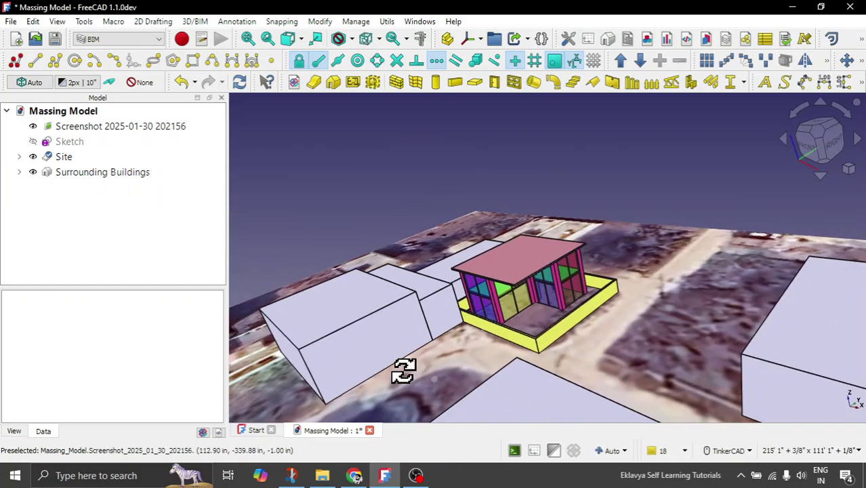
{"action": "scroll", "coordinate": [440, 304], "scroll_direction": "down", "scroll_amount": 2}
{"action": "right_click_drag", "start_coordinate": [440, 300], "coordinate": [605, 363]}
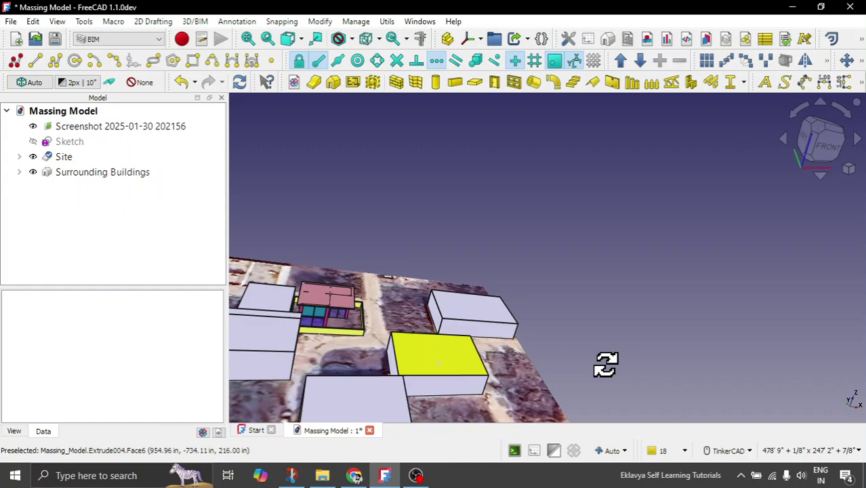
{"action": "scroll", "coordinate": [569, 320], "scroll_direction": "down", "scroll_amount": 2}
{"action": "scroll", "coordinate": [458, 324], "scroll_direction": "up", "scroll_amount": 4}
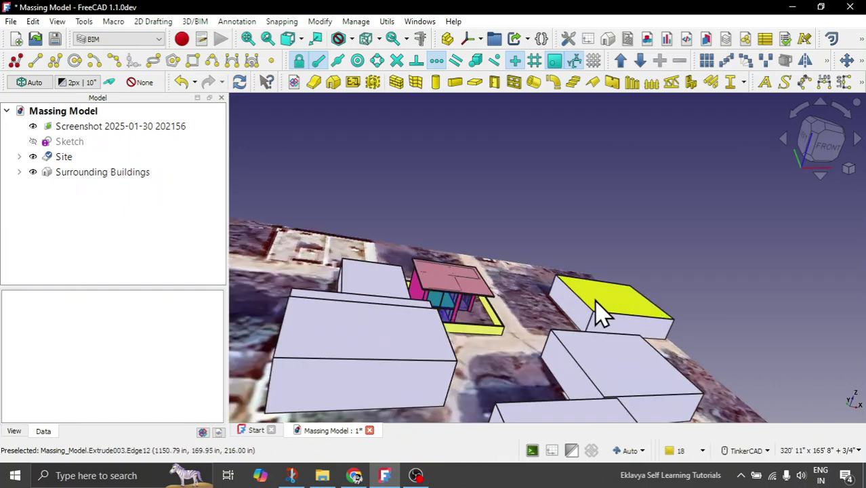
{"action": "scroll", "coordinate": [593, 364], "scroll_direction": "down", "scroll_amount": 3}
{"action": "scroll", "coordinate": [590, 368], "scroll_direction": "up", "scroll_amount": 4}
{"action": "scroll", "coordinate": [586, 373], "scroll_direction": "down", "scroll_amount": 2}
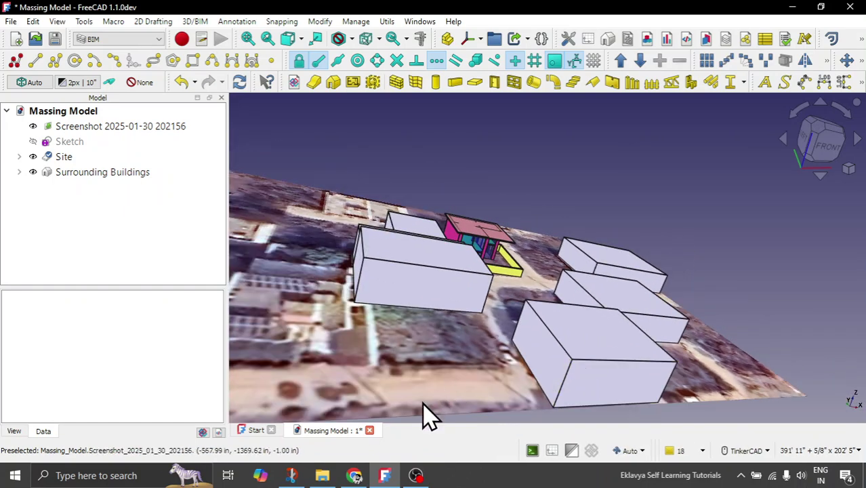
{"action": "scroll", "coordinate": [566, 333], "scroll_direction": "down", "scroll_amount": 3}
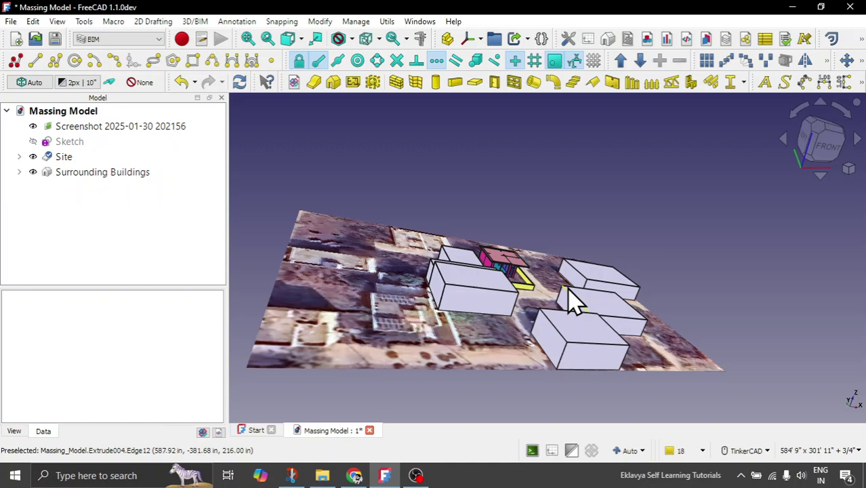
{"action": "right_click_drag", "start_coordinate": [566, 306], "coordinate": [492, 302]}
{"action": "scroll", "coordinate": [504, 295], "scroll_direction": "up", "scroll_amount": 3}
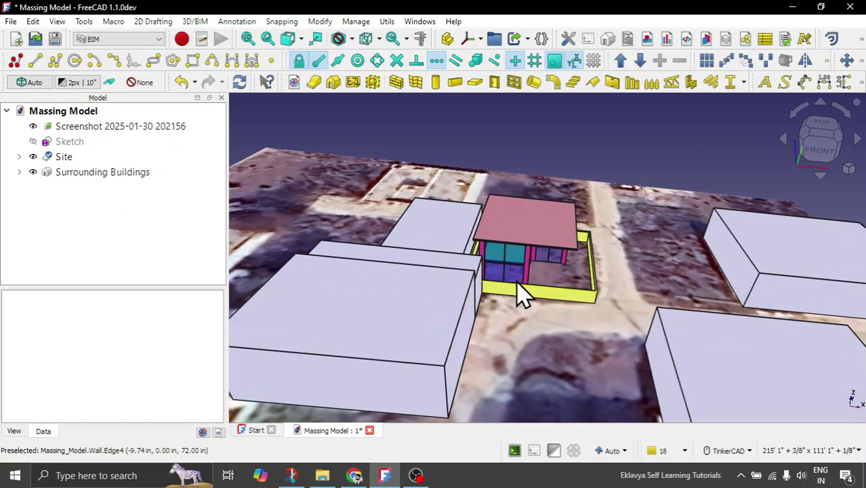
{"action": "right_click_drag", "start_coordinate": [574, 371], "coordinate": [544, 358]}
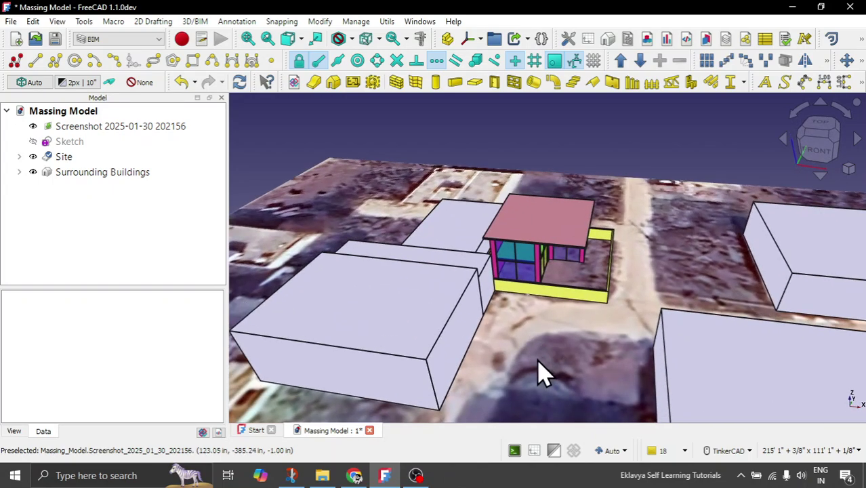
- Switch to Google Earth in the browser and examine the empty corner plot and its neighbouring buildings in Rajpura, Punjab
{"action": "left_click", "coordinate": [355, 476]}
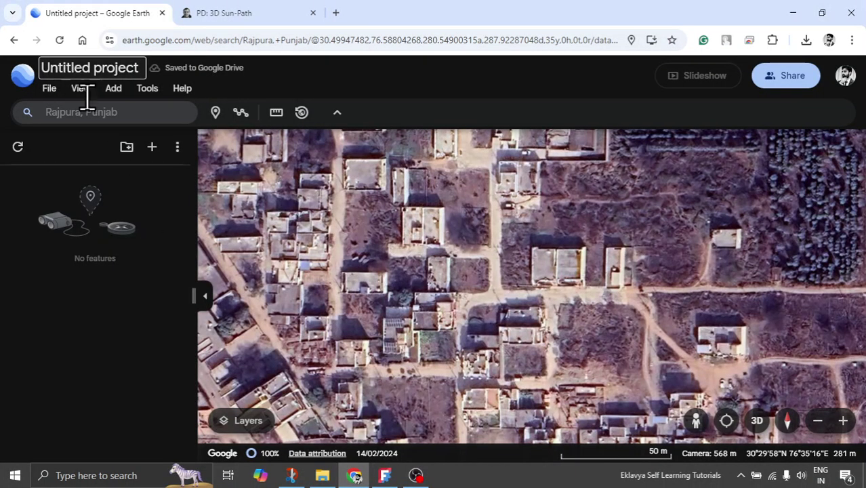
{"action": "scroll", "coordinate": [416, 260], "scroll_direction": "down", "scroll_amount": 3}
{"action": "scroll", "coordinate": [429, 275], "scroll_direction": "up", "scroll_amount": 4}
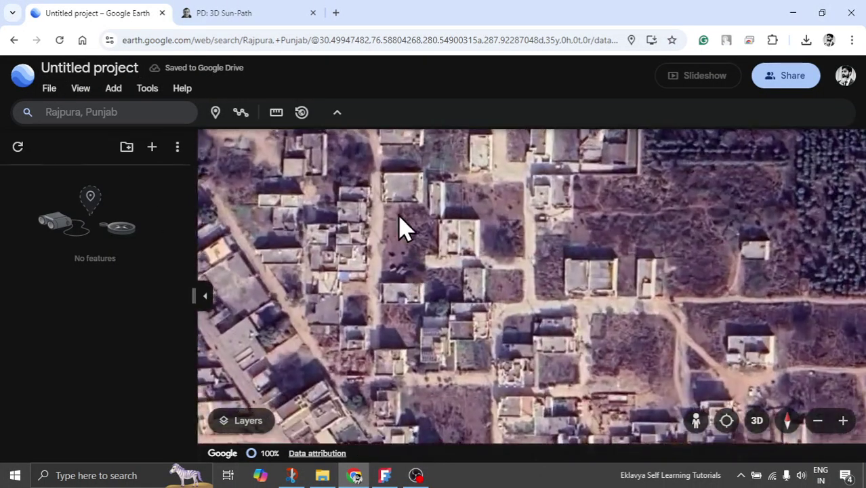
{"action": "scroll", "coordinate": [481, 308], "scroll_direction": "up", "scroll_amount": 3}
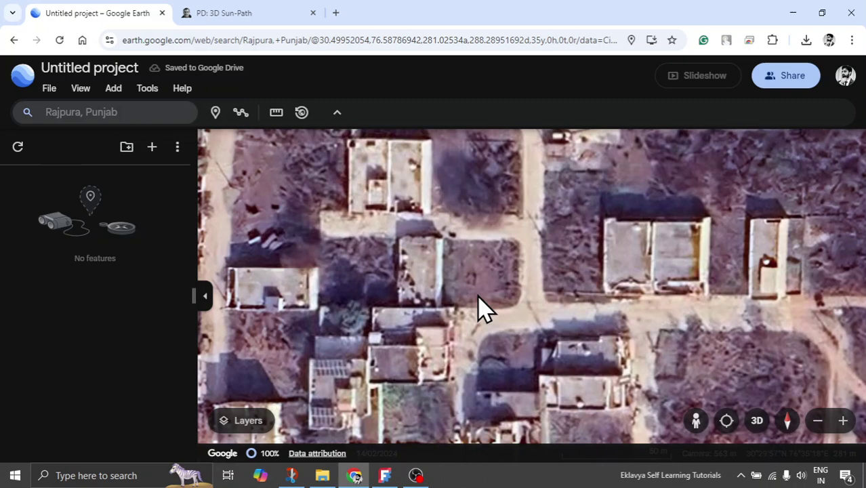
{"action": "scroll", "coordinate": [480, 309], "scroll_direction": "up", "scroll_amount": 2}
{"action": "scroll", "coordinate": [460, 278], "scroll_direction": "down", "scroll_amount": 2}
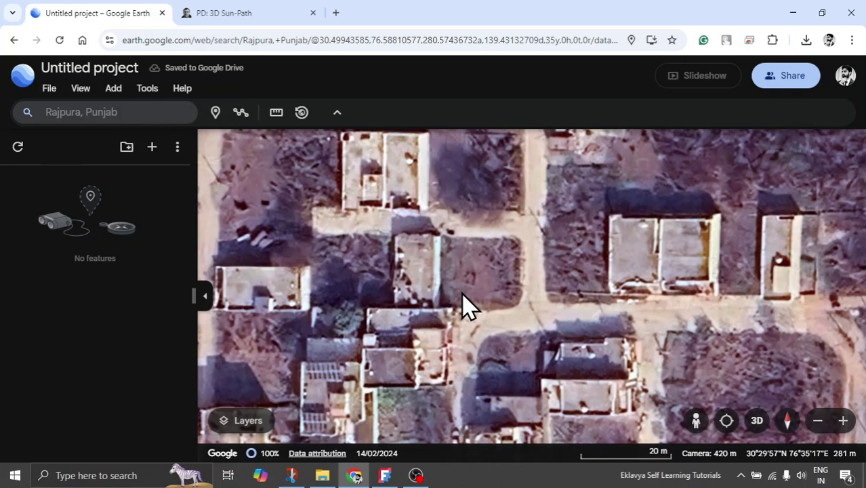
- Return to FreeCAD, expand the Site and its Building to list their groups, and select the satellite screenshot
{"action": "left_click", "coordinate": [384, 476]}
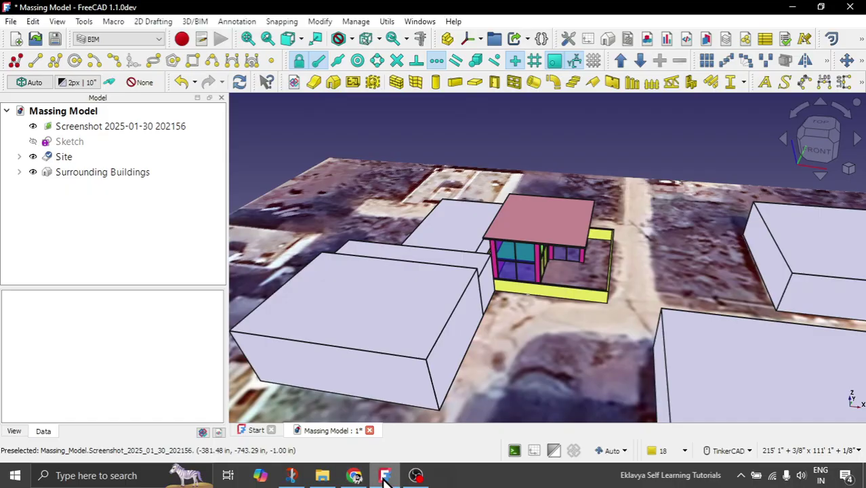
{"action": "middle_click_drag", "start_coordinate": [474, 387], "coordinate": [492, 319]}
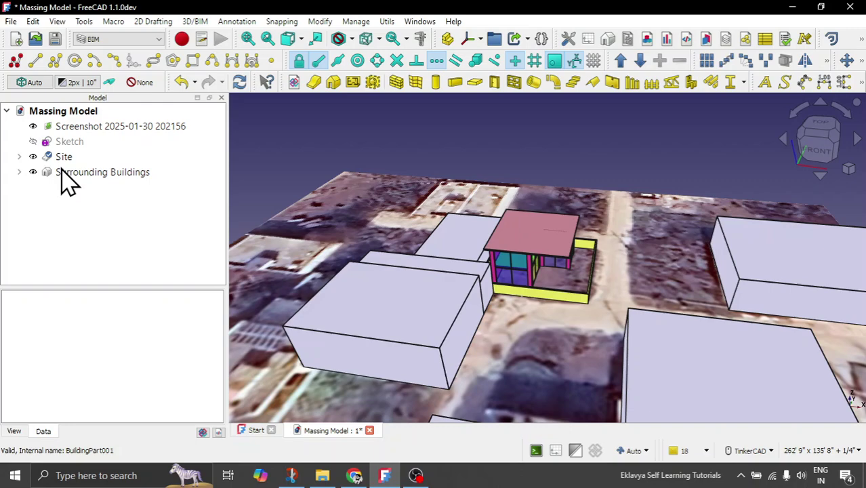
{"action": "left_click", "coordinate": [41, 158]}
{"action": "left_click", "coordinate": [19, 156]}
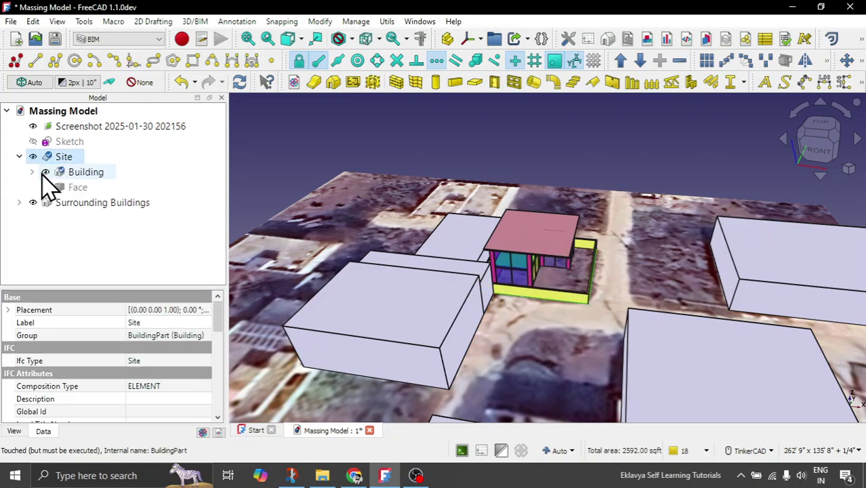
{"action": "left_click", "coordinate": [32, 172]}
{"action": "left_click", "coordinate": [95, 128]}
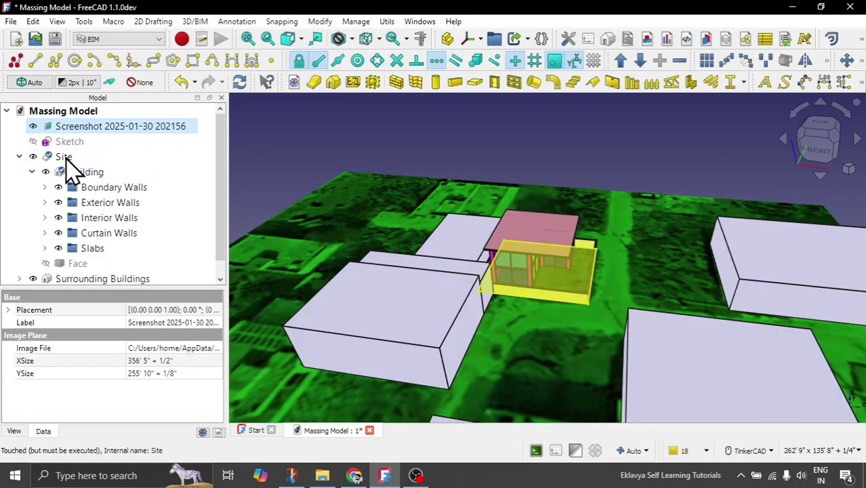
- Hide the Site and the Surrounding Buildings so only the satellite image is shown
{"action": "left_click", "coordinate": [63, 157]}
{"action": "key", "text": "space"}
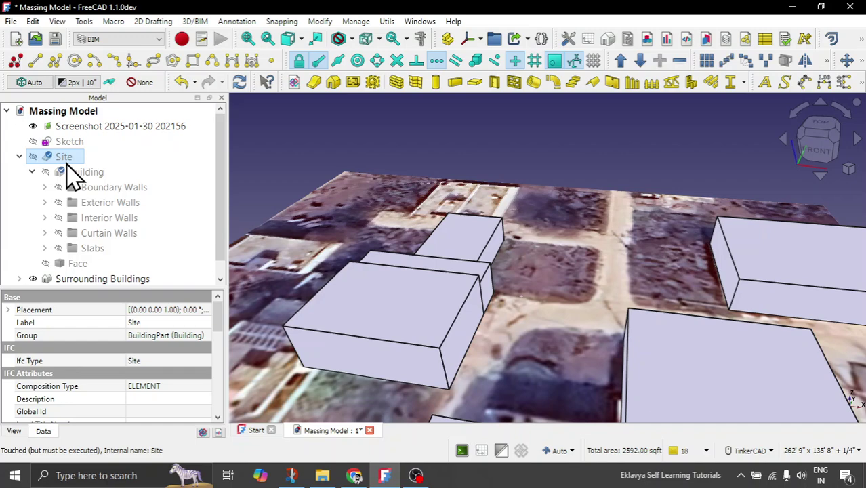
{"action": "left_click", "coordinate": [80, 283]}
{"action": "key", "text": "space"}
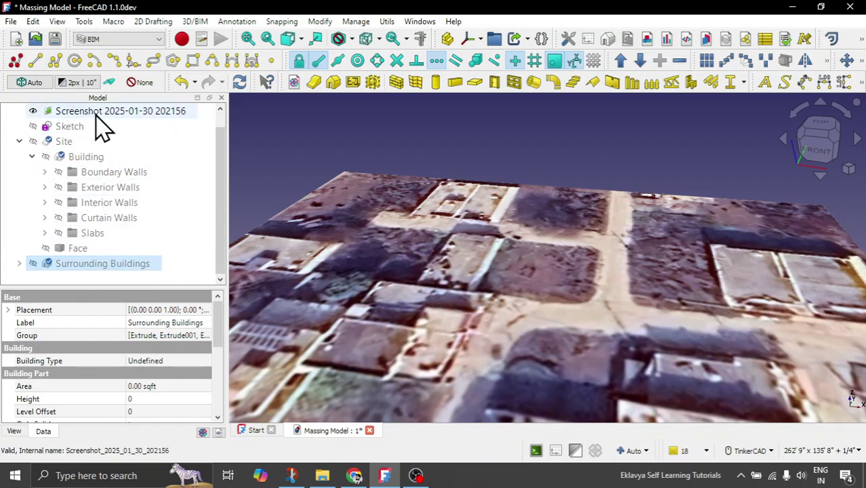
- Look at the satellite image plane from the top, first as a whole and then around the empty plot
{"action": "left_click", "coordinate": [98, 113]}
{"action": "left_click", "coordinate": [821, 130]}
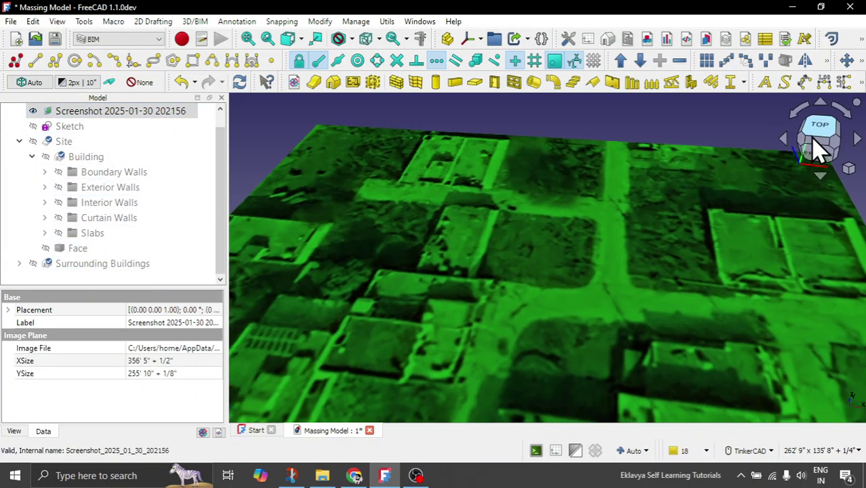
{"action": "scroll", "coordinate": [759, 271], "scroll_direction": "down", "scroll_amount": 5}
{"action": "left_click", "coordinate": [717, 294]}
{"action": "scroll", "coordinate": [653, 347], "scroll_direction": "up", "scroll_amount": 1}
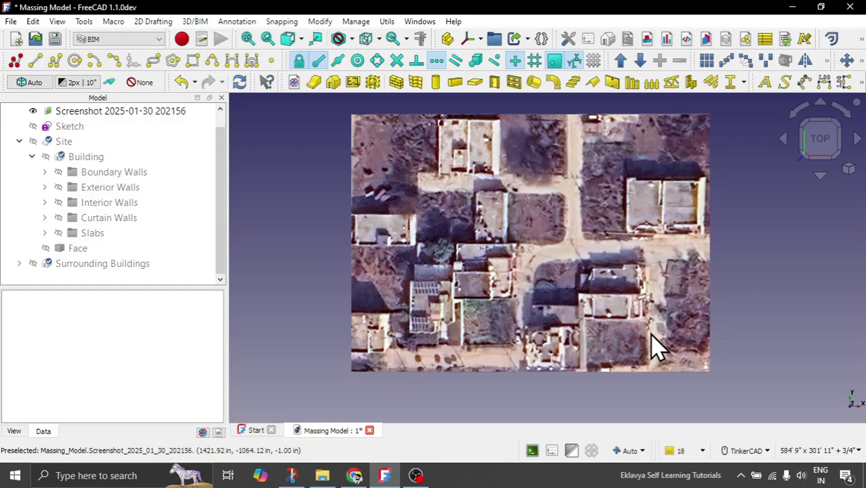
{"action": "scroll", "coordinate": [572, 396], "scroll_direction": "down", "scroll_amount": 1}
{"action": "scroll", "coordinate": [586, 377], "scroll_direction": "up", "scroll_amount": 1}
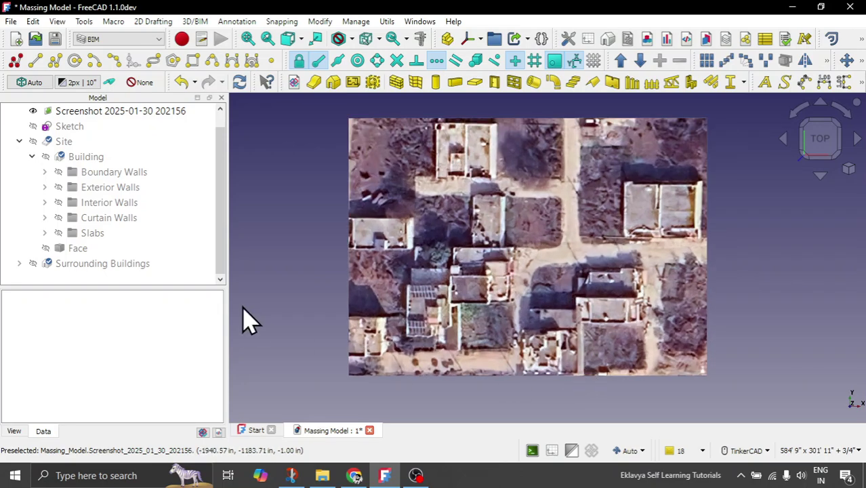
{"action": "scroll", "coordinate": [517, 224], "scroll_direction": "up", "scroll_amount": 4}
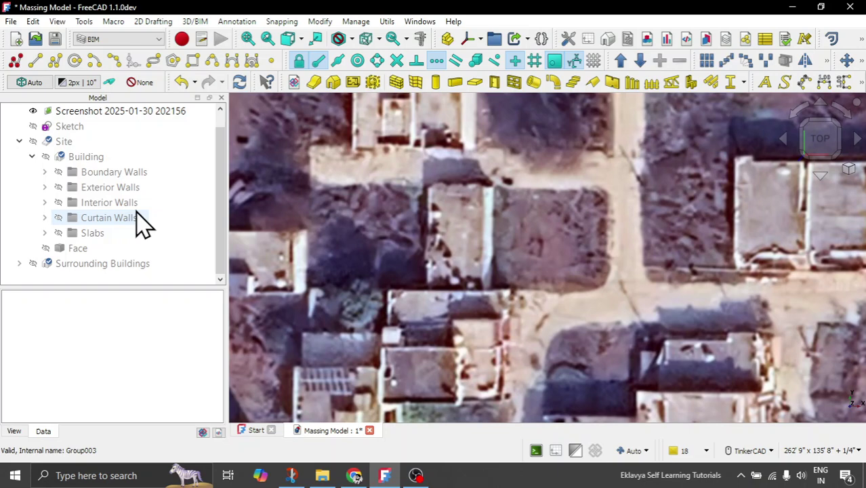
- Show the Boundary Walls group and check its outline against the empty plot in top view
{"action": "left_click", "coordinate": [109, 174]}
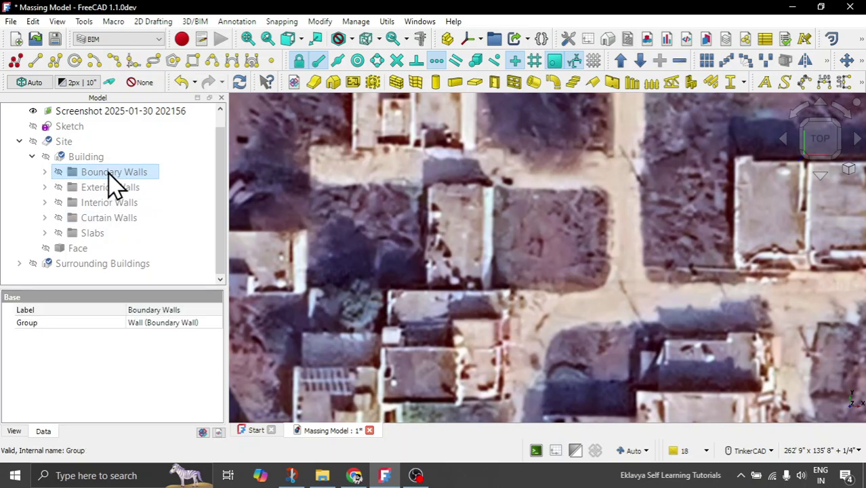
{"action": "key", "text": "space"}
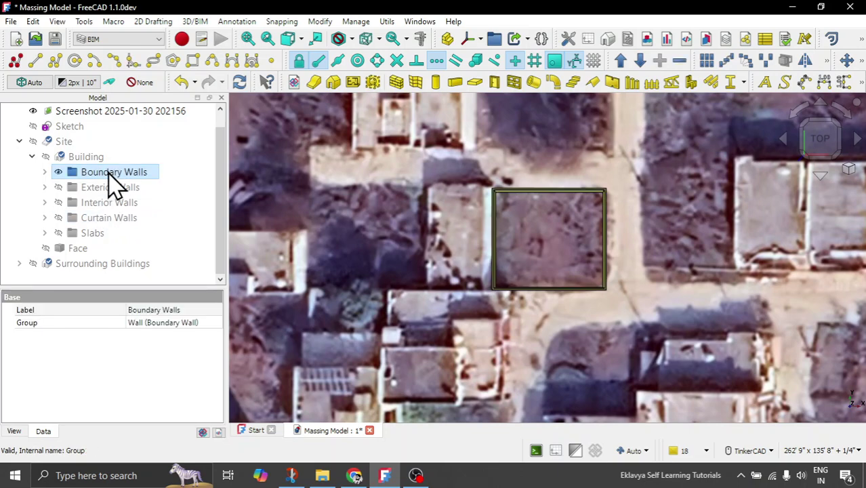
{"action": "scroll", "coordinate": [570, 238], "scroll_direction": "up", "scroll_amount": 2}
{"action": "scroll", "coordinate": [570, 240], "scroll_direction": "up", "scroll_amount": 1}
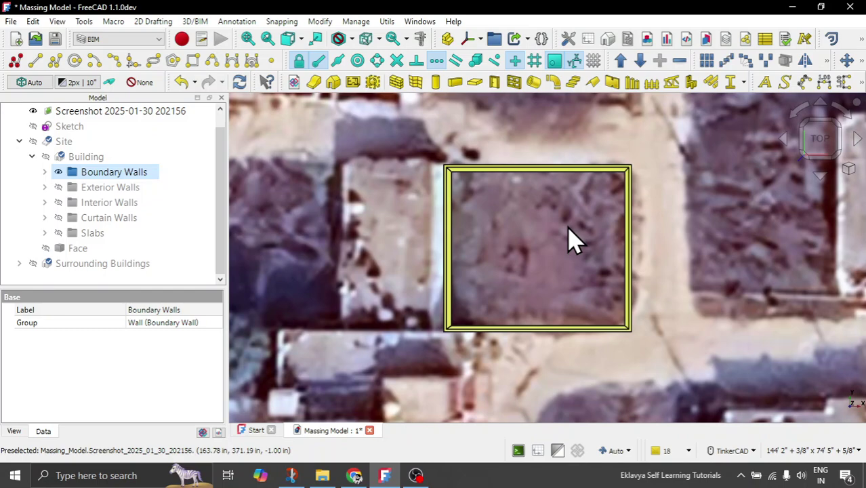
{"action": "scroll", "coordinate": [568, 267], "scroll_direction": "down", "scroll_amount": 1}
{"action": "right_click_drag", "start_coordinate": [568, 267], "coordinate": [546, 315]}
{"action": "left_click", "coordinate": [824, 139]}
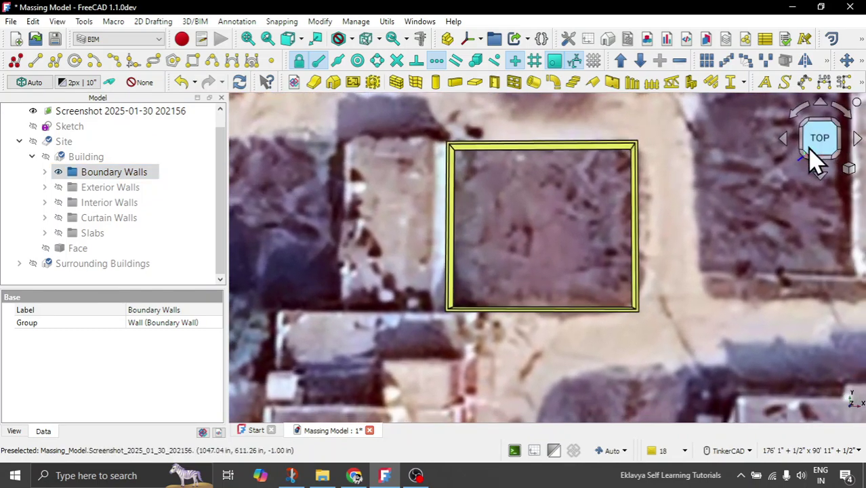
{"action": "scroll", "coordinate": [467, 306], "scroll_direction": "down", "scroll_amount": 2}
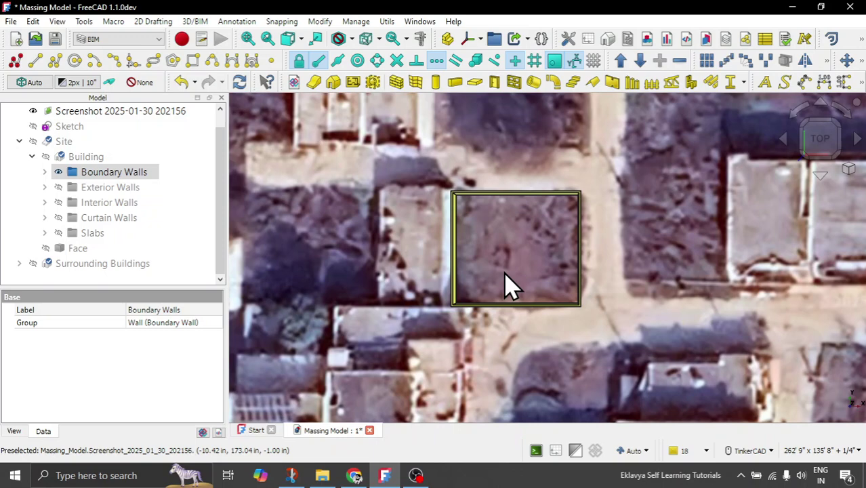
- Show the Exterior Walls group inside the boundary walls and view it in perspective from the front
{"action": "left_click", "coordinate": [107, 188]}
{"action": "key", "text": "space"}
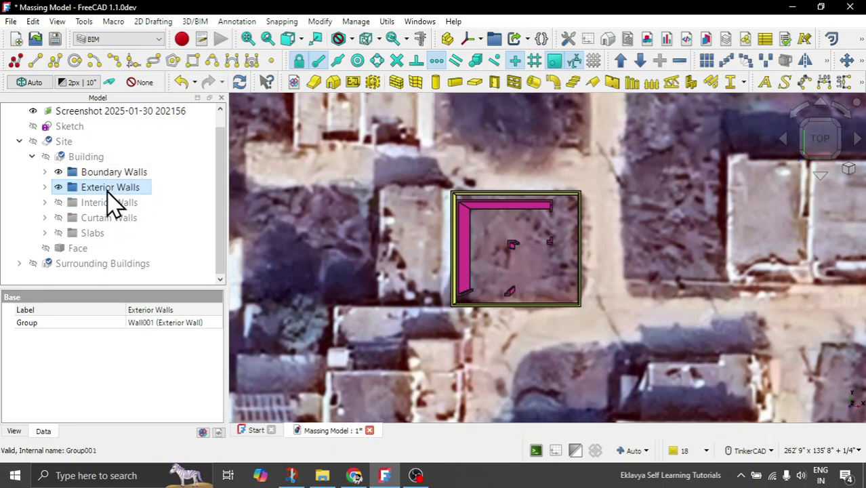
{"action": "right_click_drag", "start_coordinate": [525, 367], "coordinate": [504, 365]}
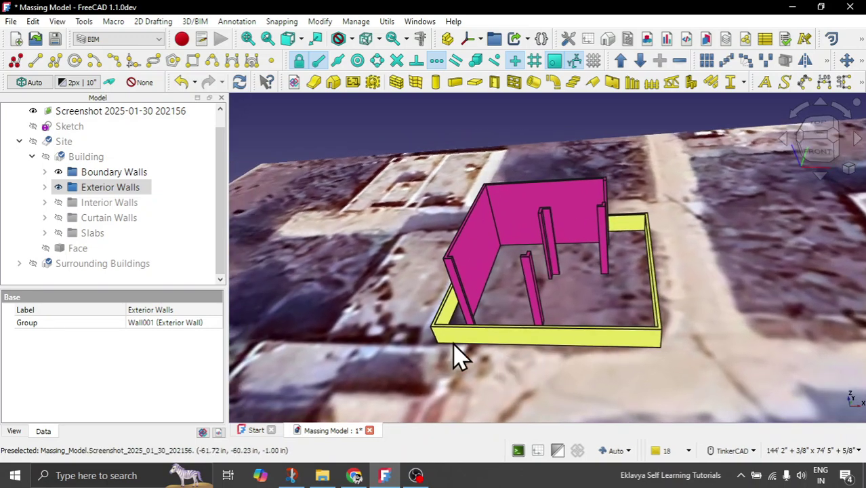
- Show the Interior Walls group and check it from above and from the front
{"action": "left_click", "coordinate": [117, 203]}
{"action": "key", "text": "space"}
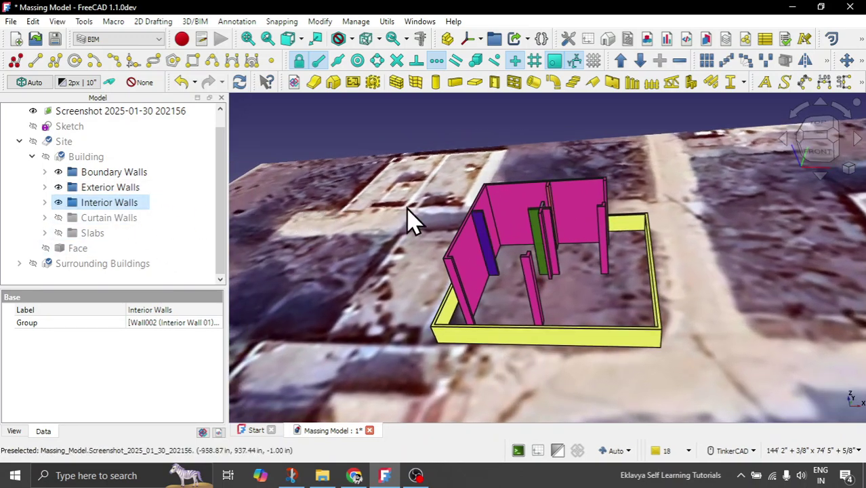
{"action": "right_click_drag", "start_coordinate": [411, 219], "coordinate": [439, 226]}
{"action": "scroll", "coordinate": [528, 313], "scroll_direction": "down", "scroll_amount": 5}
{"action": "right_click_drag", "start_coordinate": [528, 313], "coordinate": [525, 319]}
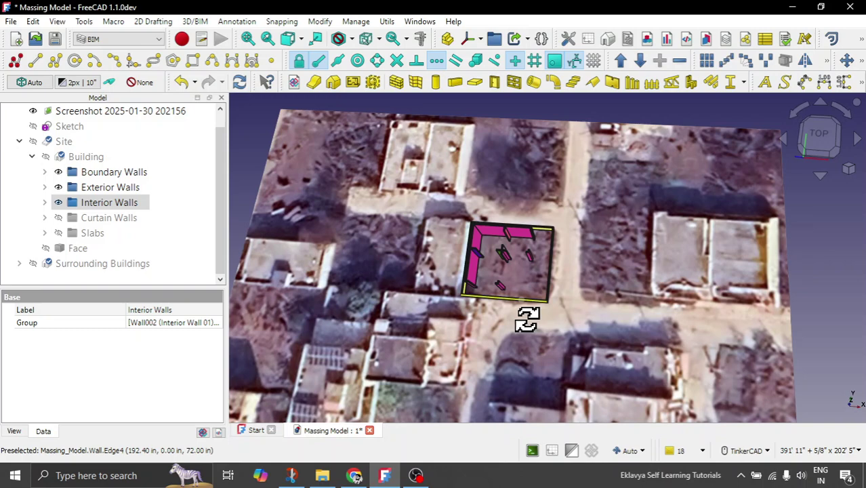
{"action": "scroll", "coordinate": [474, 274], "scroll_direction": "up", "scroll_amount": 3}
{"action": "right_click_drag", "start_coordinate": [472, 282], "coordinate": [472, 208]}
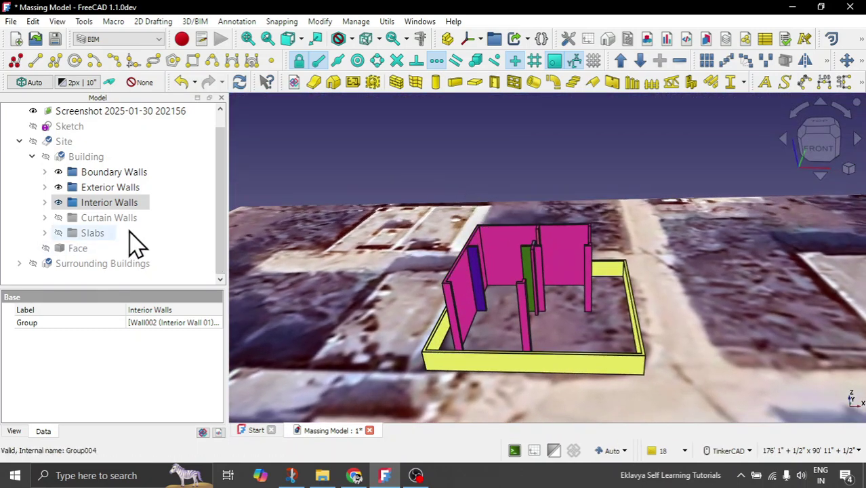
- Show the Curtain Walls and Slabs groups to complete the house massing
{"action": "left_click", "coordinate": [114, 218]}
{"action": "key", "text": "space"}
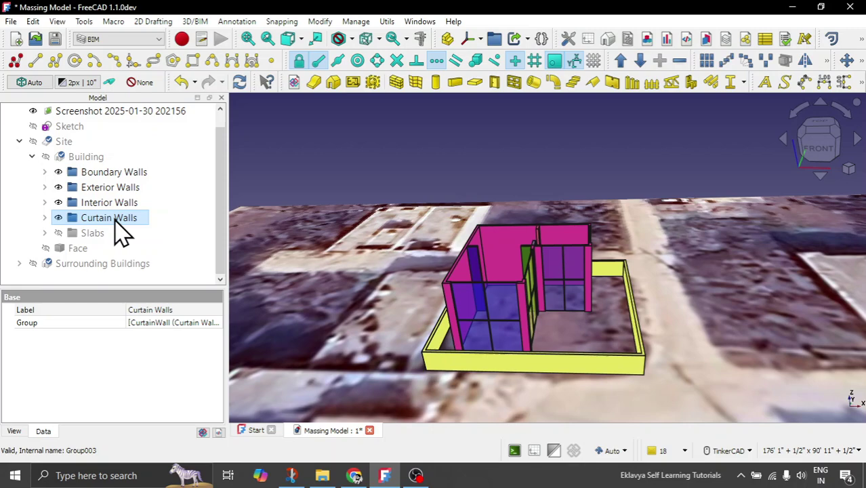
{"action": "left_click", "coordinate": [92, 234]}
{"action": "key", "text": "space"}
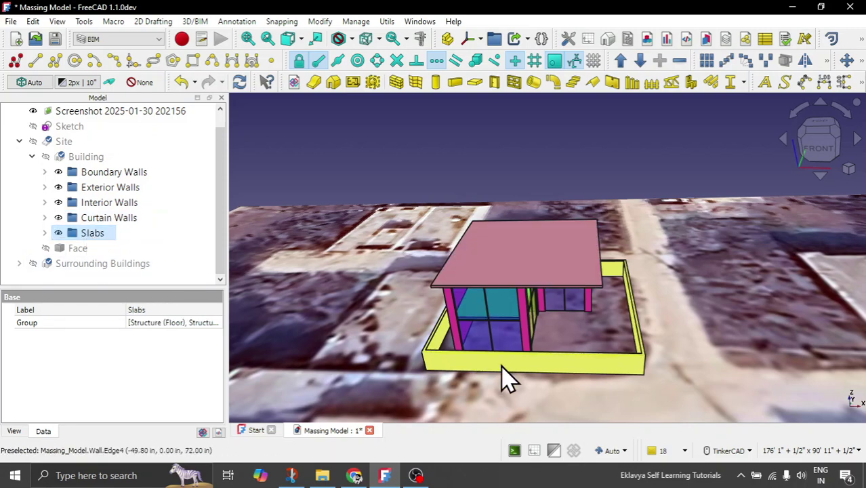
{"action": "right_click_drag", "start_coordinate": [503, 377], "coordinate": [495, 352]}
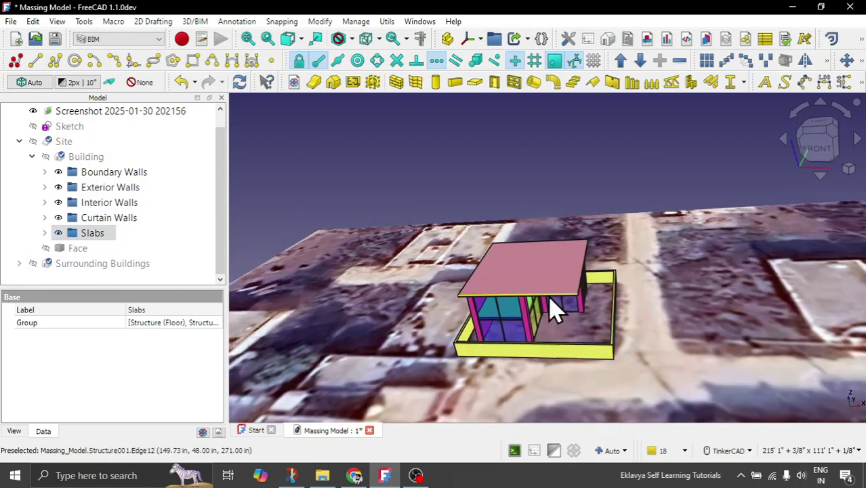
- Show the Surrounding Buildings and inspect their masses around the house from several angles
{"action": "left_click", "coordinate": [101, 263]}
{"action": "key", "text": "space"}
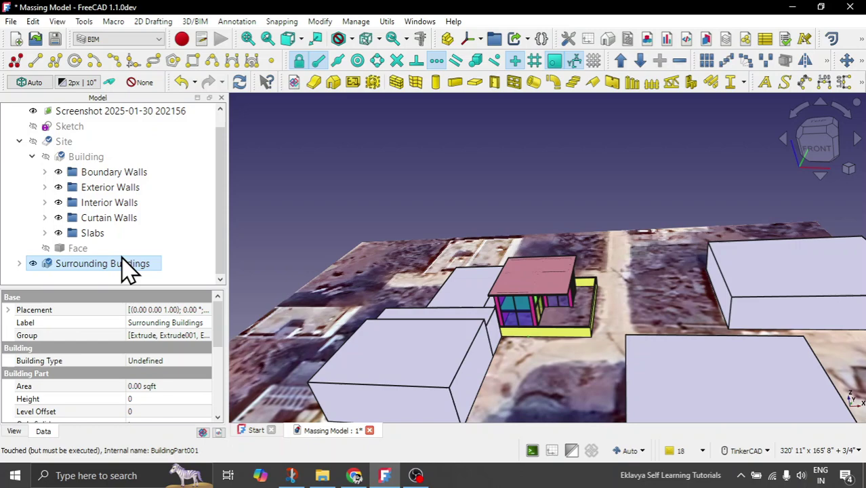
{"action": "scroll", "coordinate": [537, 220], "scroll_direction": "down", "scroll_amount": 2}
{"action": "right_click_drag", "start_coordinate": [518, 400], "coordinate": [456, 389]}
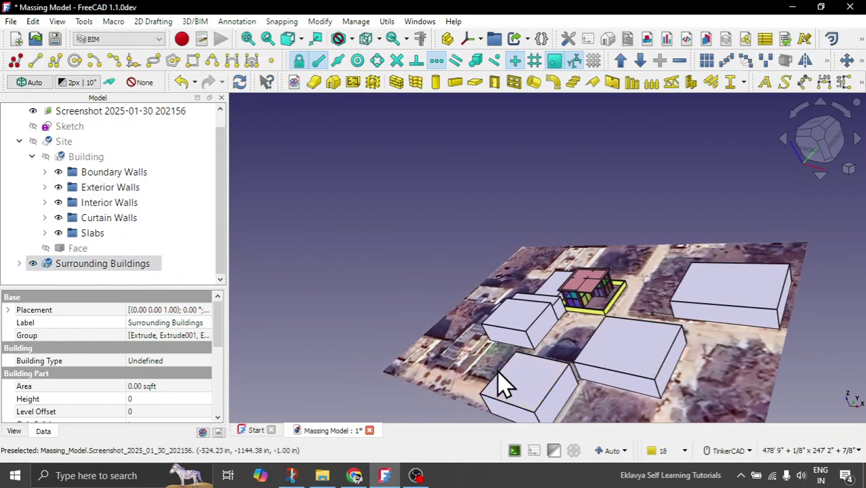
{"action": "scroll", "coordinate": [560, 352], "scroll_direction": "up", "scroll_amount": 3}
{"action": "scroll", "coordinate": [480, 266], "scroll_direction": "down", "scroll_amount": 3}
{"action": "right_click_drag", "start_coordinate": [522, 236], "coordinate": [641, 257]}
{"action": "scroll", "coordinate": [595, 284], "scroll_direction": "up", "scroll_amount": 3}
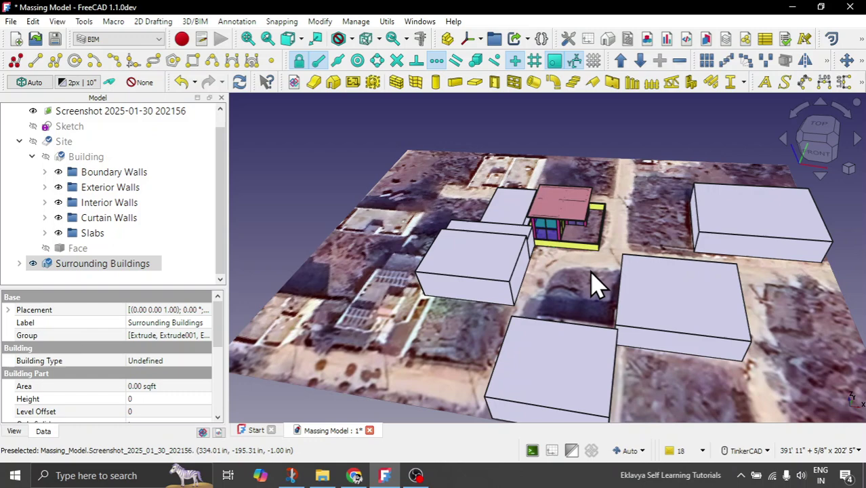
{"action": "right_click_drag", "start_coordinate": [596, 284], "coordinate": [596, 329]}
{"action": "scroll", "coordinate": [613, 284], "scroll_direction": "down", "scroll_amount": 3}
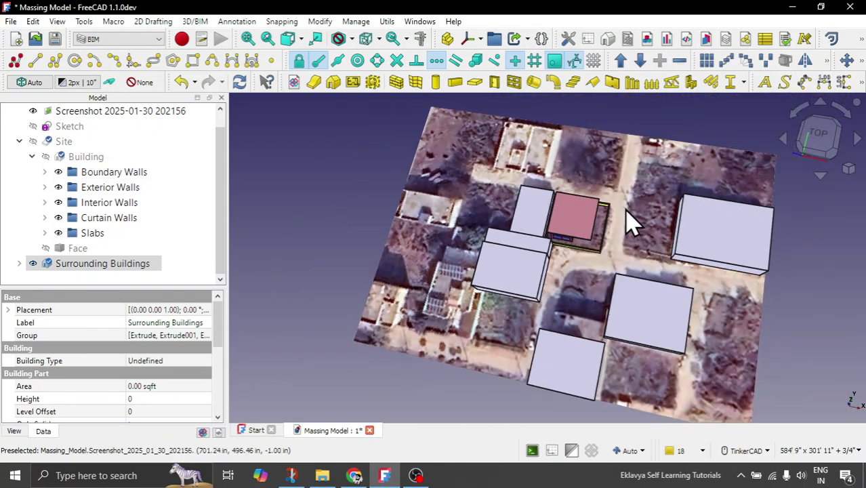
{"action": "right_click_drag", "start_coordinate": [596, 297], "coordinate": [569, 300]}
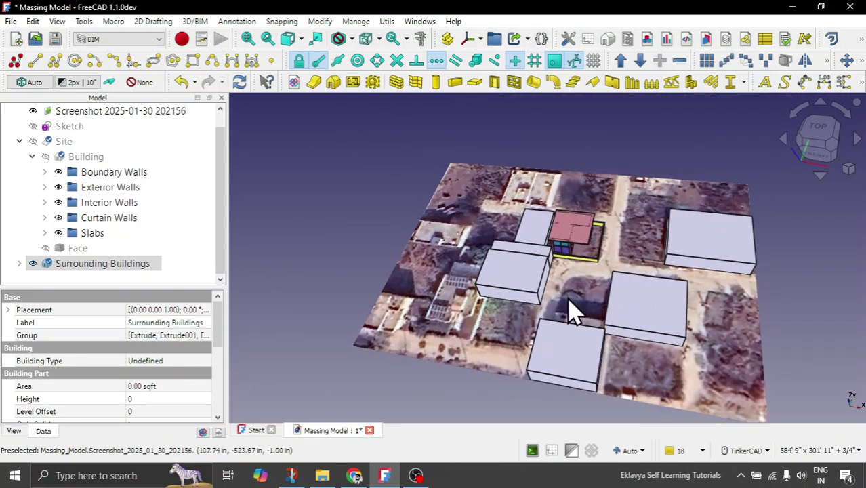
- Examine in top view how the house and surrounding building masses sit on the satellite image
{"action": "left_click", "coordinate": [820, 130]}
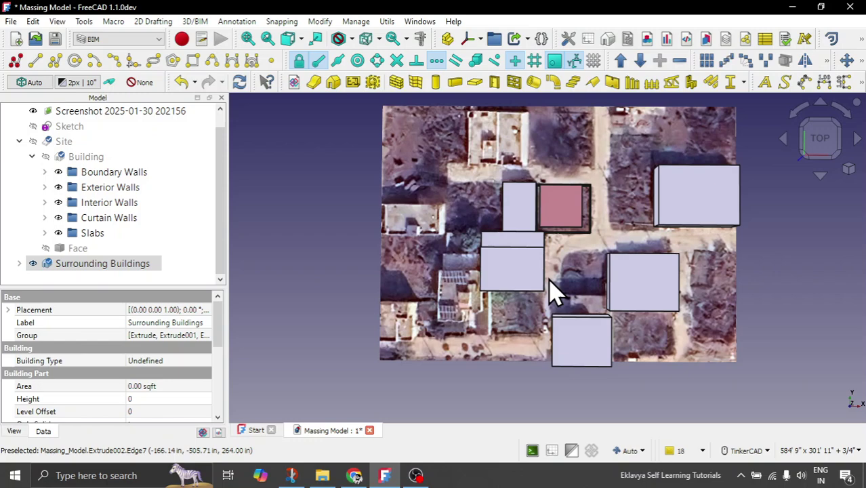
{"action": "scroll", "coordinate": [599, 254], "scroll_direction": "up", "scroll_amount": 2}
{"action": "scroll", "coordinate": [471, 328], "scroll_direction": "down", "scroll_amount": 1}
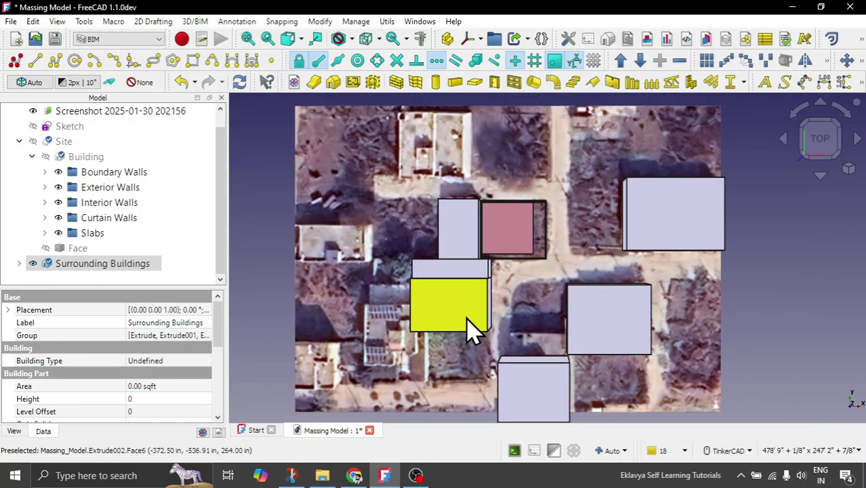
{"action": "scroll", "coordinate": [549, 261], "scroll_direction": "up", "scroll_amount": 2}
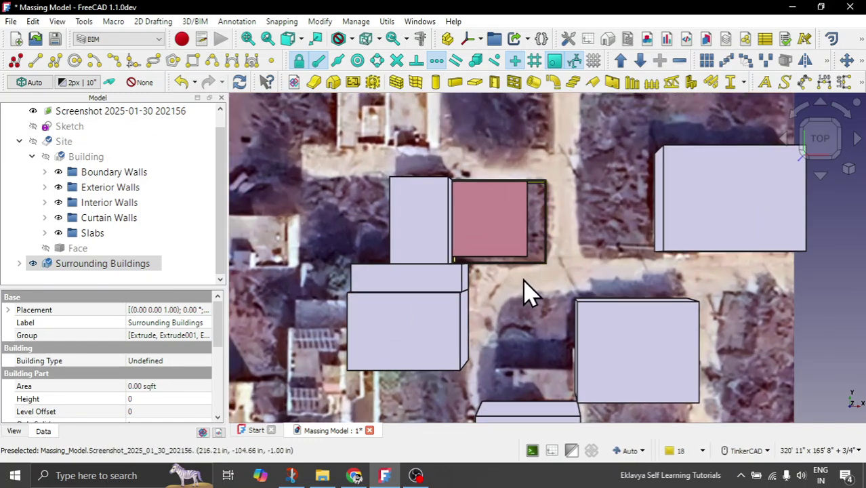
{"action": "scroll", "coordinate": [562, 216], "scroll_direction": "down", "scroll_amount": 2}
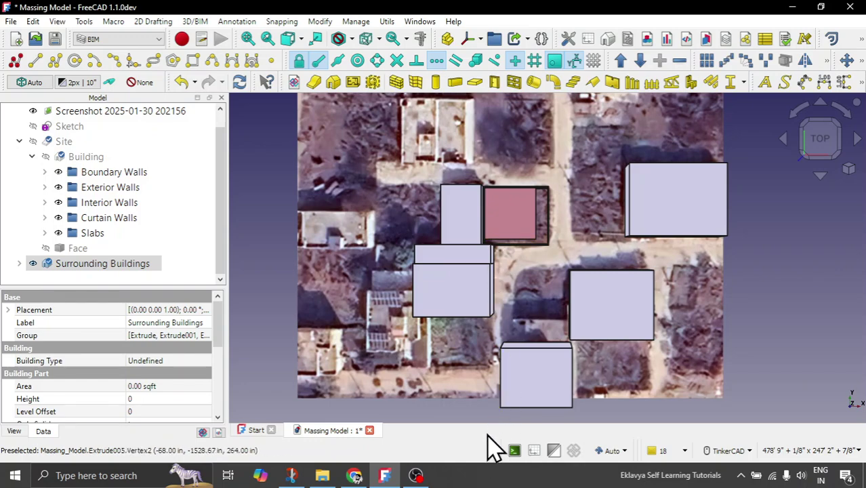
{"action": "scroll", "coordinate": [567, 309], "scroll_direction": "down", "scroll_amount": 1}
{"action": "scroll", "coordinate": [552, 305], "scroll_direction": "up", "scroll_amount": 1}
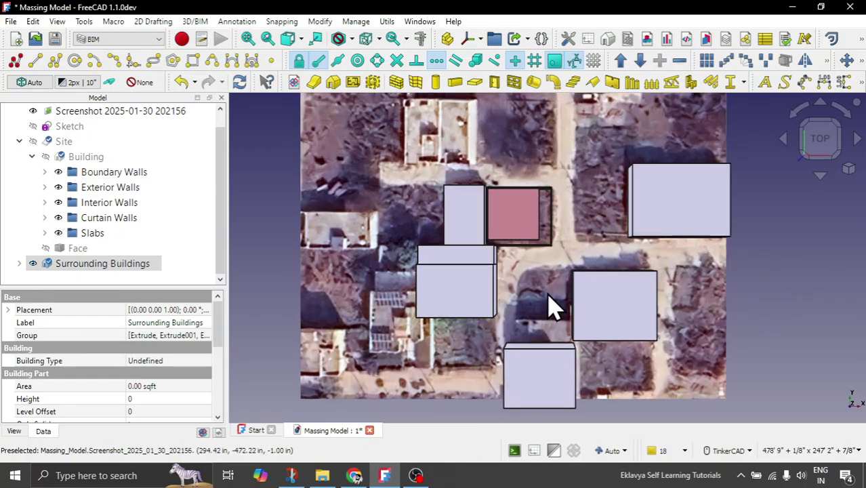
{"action": "scroll", "coordinate": [799, 249], "scroll_direction": "down", "scroll_amount": 2}
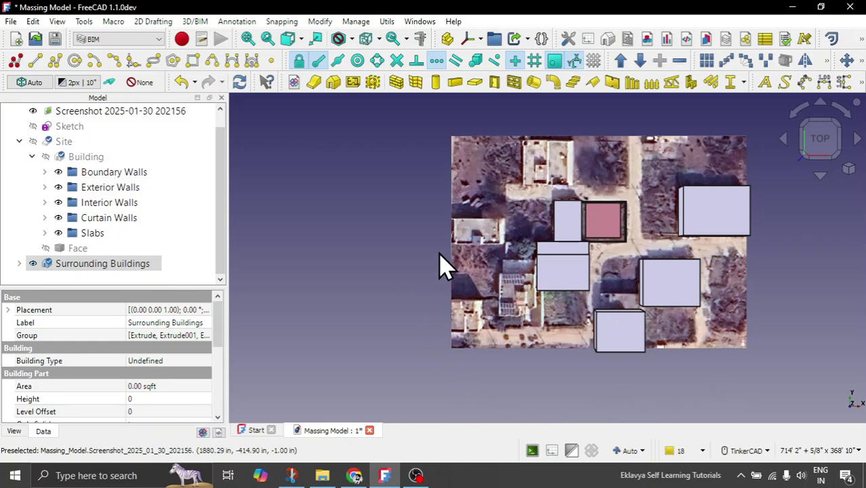
{"action": "scroll", "coordinate": [437, 274], "scroll_direction": "down", "scroll_amount": 1}
{"action": "scroll", "coordinate": [576, 267], "scroll_direction": "up", "scroll_amount": 3}
- Switch to Google Earth in the browser and enter Street View on the highlighted street beside the empty plot
{"action": "left_click", "coordinate": [355, 475]}
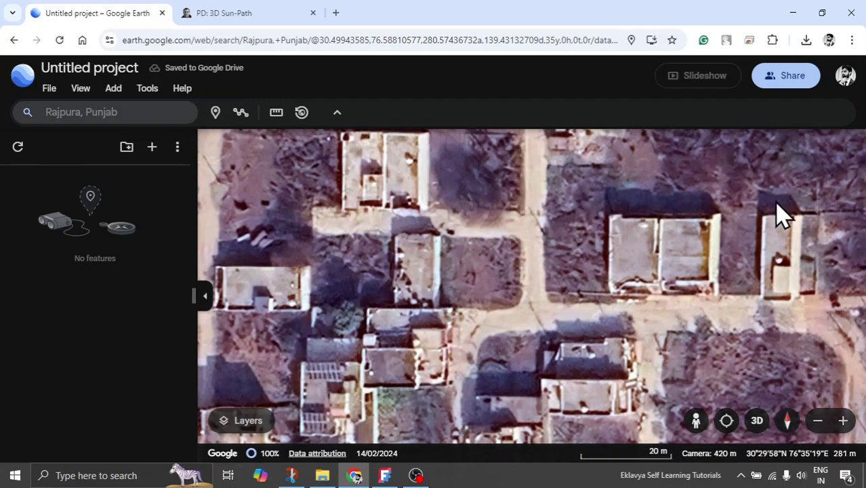
{"action": "scroll", "coordinate": [531, 306], "scroll_direction": "down", "scroll_amount": 3}
{"action": "scroll", "coordinate": [508, 252], "scroll_direction": "up", "scroll_amount": 5}
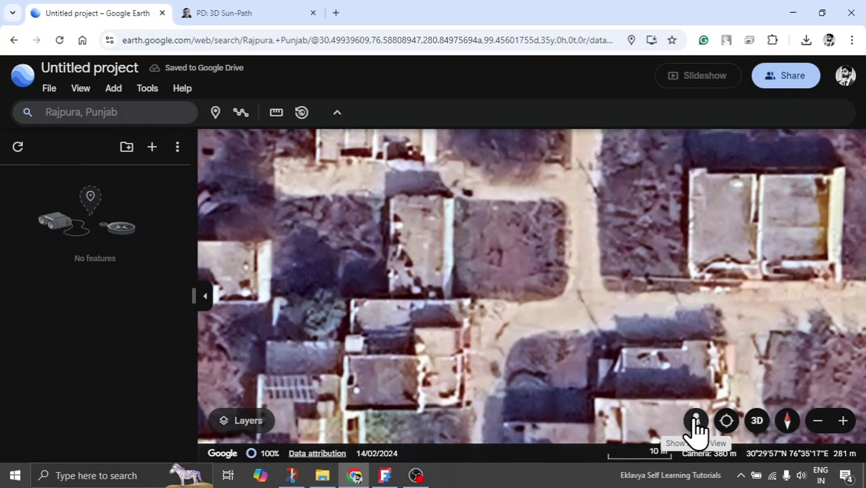
{"action": "left_click", "coordinate": [695, 421]}
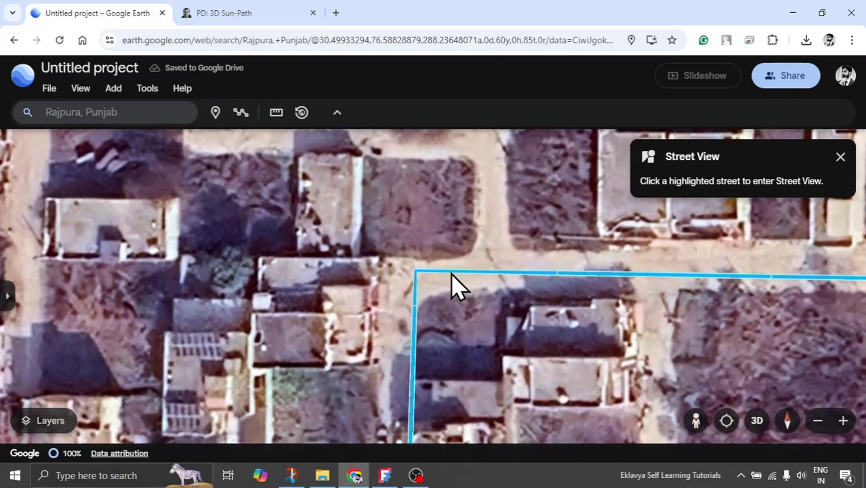
{"action": "left_click", "coordinate": [452, 286]}
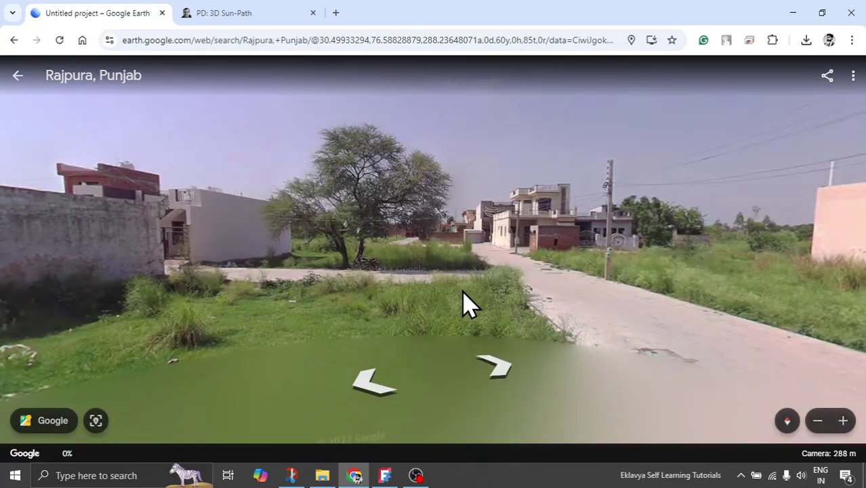
- Look all the way around in Street View to examine the empty plot and the neighbouring buildings
{"action": "left_click_drag", "start_coordinate": [463, 303], "coordinate": [680, 222]}
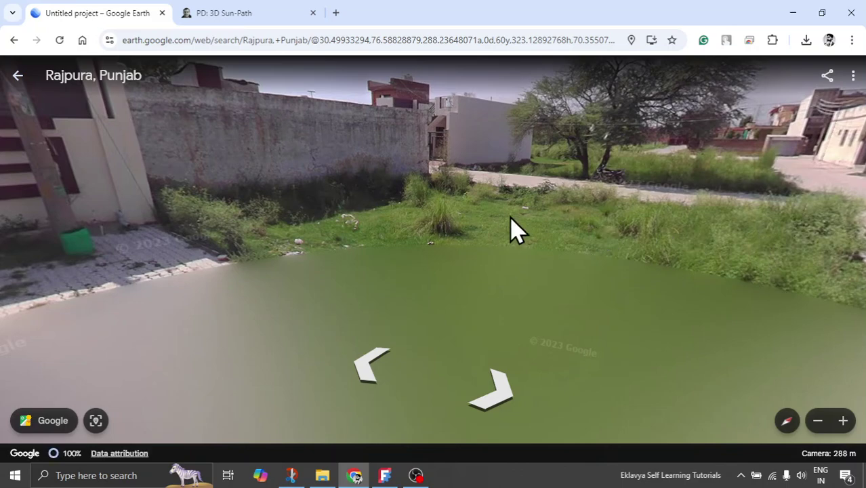
{"action": "left_click_drag", "start_coordinate": [513, 230], "coordinate": [690, 274]}
{"action": "left_click_drag", "start_coordinate": [487, 190], "coordinate": [759, 284]}
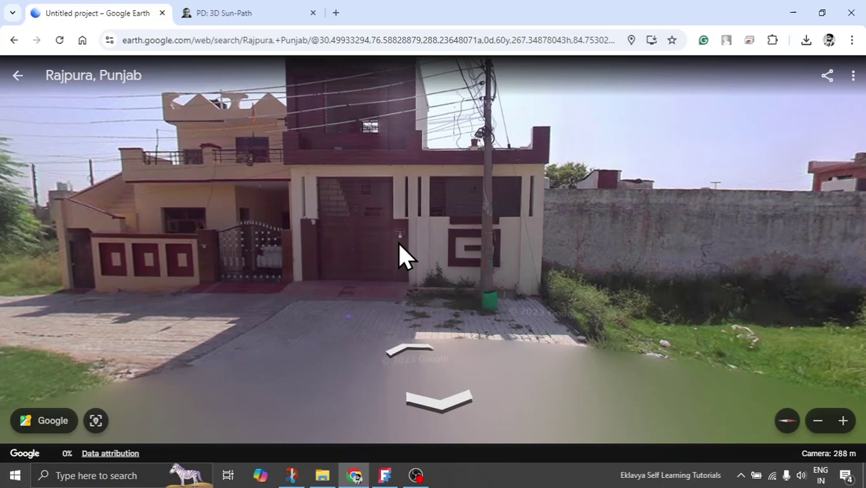
{"action": "left_click_drag", "start_coordinate": [399, 256], "coordinate": [643, 274]}
{"action": "left_click_drag", "start_coordinate": [402, 290], "coordinate": [641, 246]}
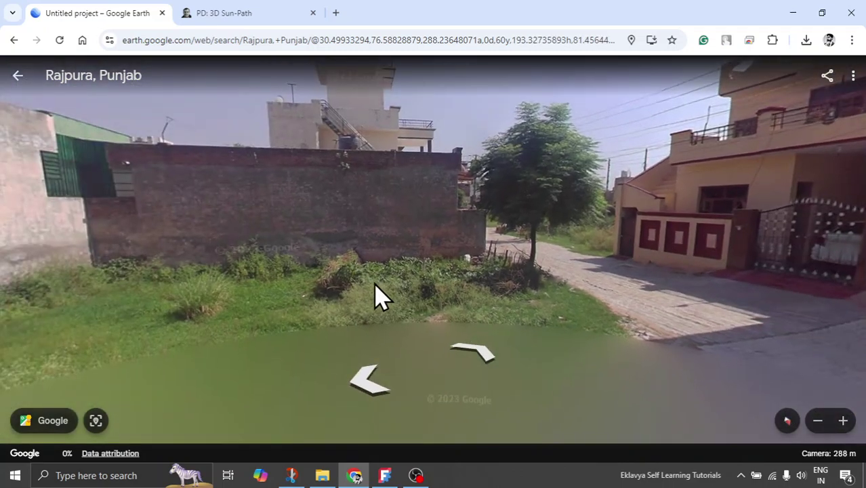
{"action": "left_click_drag", "start_coordinate": [376, 293], "coordinate": [503, 217]}
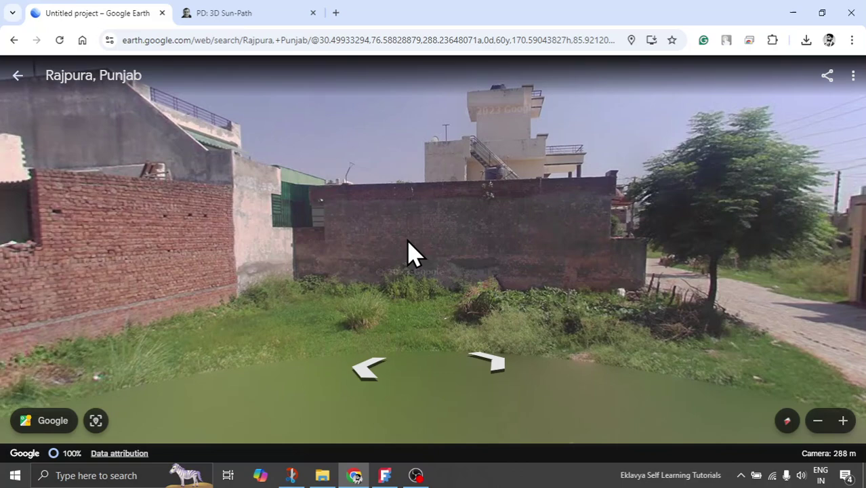
{"action": "left_click_drag", "start_coordinate": [410, 254], "coordinate": [688, 251]}
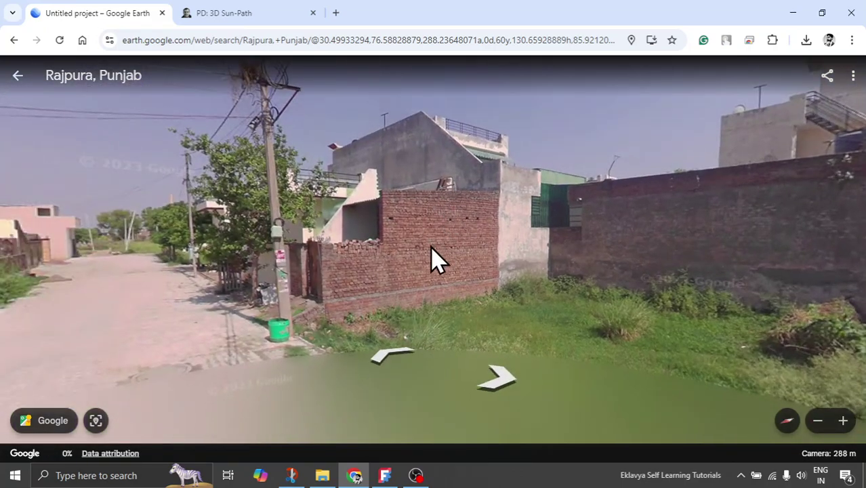
{"action": "left_click_drag", "start_coordinate": [434, 258], "coordinate": [716, 252]}
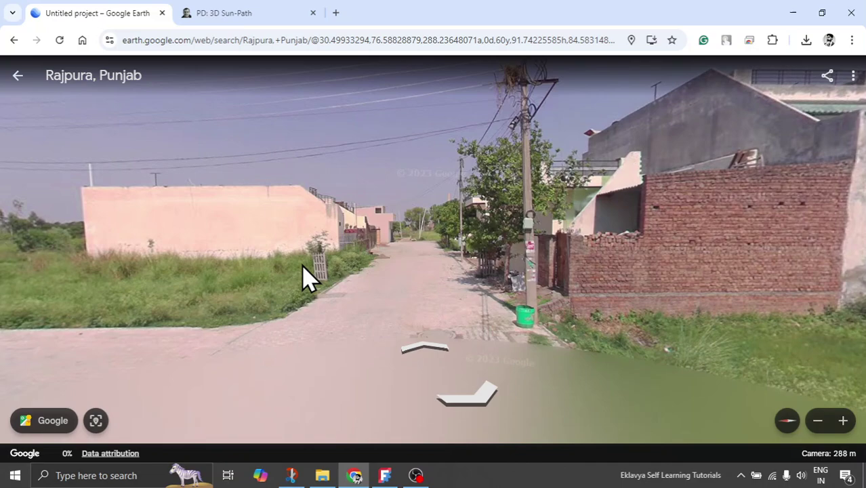
{"action": "left_click_drag", "start_coordinate": [304, 246], "coordinate": [512, 218]}
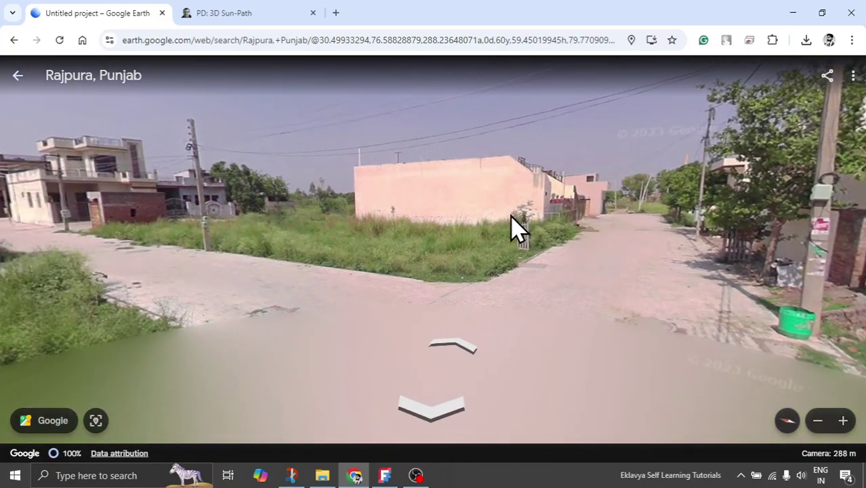
{"action": "left_click_drag", "start_coordinate": [371, 227], "coordinate": [686, 226]}
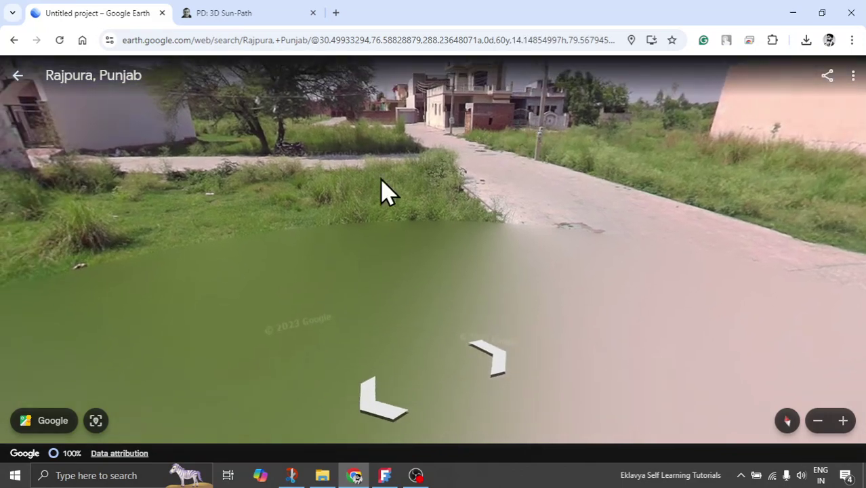
{"action": "left_click_drag", "start_coordinate": [387, 193], "coordinate": [574, 217]}
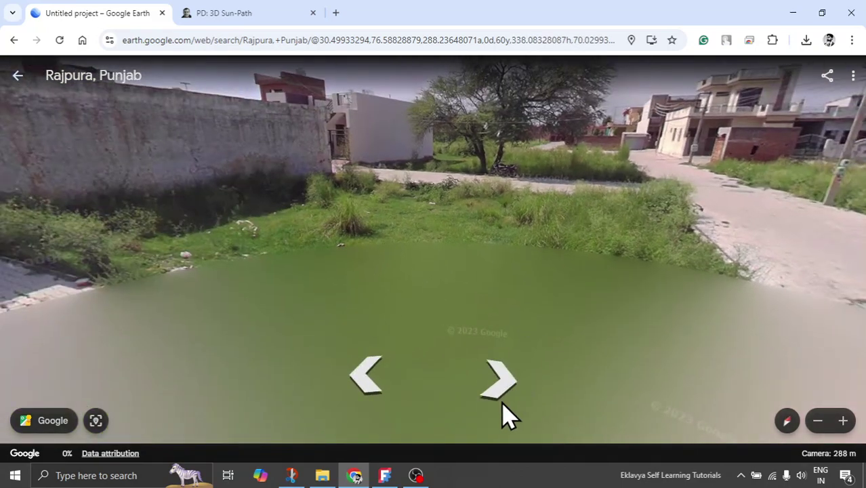
- Move to the next Street View point along the road and look back towards the plot at the junction
{"action": "left_click", "coordinate": [499, 381]}
{"action": "left_click", "coordinate": [419, 251]}
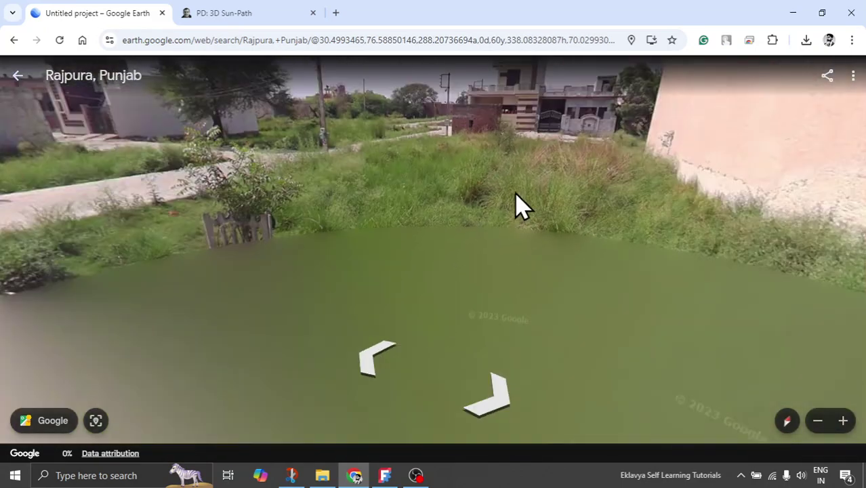
{"action": "left_click_drag", "start_coordinate": [519, 203], "coordinate": [717, 270]}
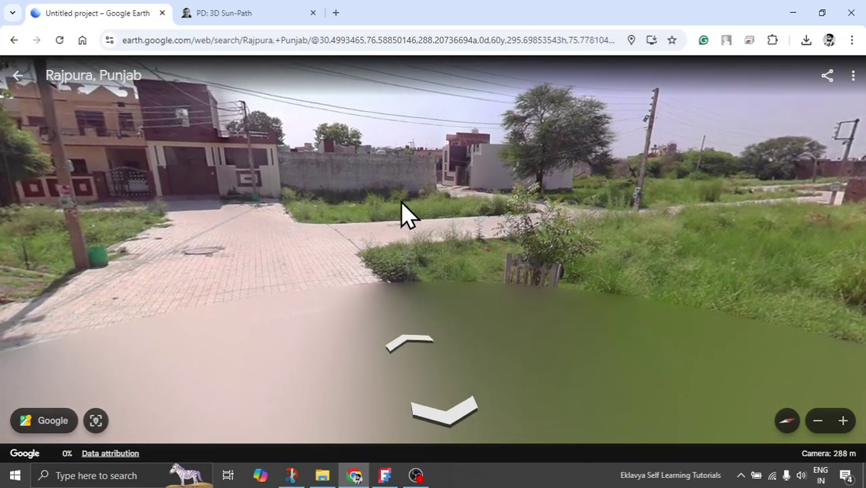
{"action": "left_click_drag", "start_coordinate": [402, 215], "coordinate": [441, 210]}
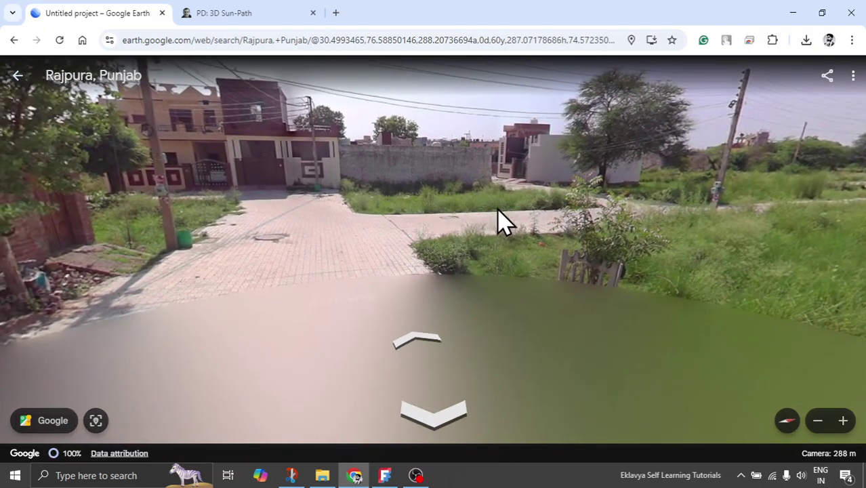
- Look once more along the road in Street View, switch to the PD: 3D Sun-Path page and select its web address
{"action": "left_click_drag", "start_coordinate": [410, 218], "coordinate": [425, 230]}
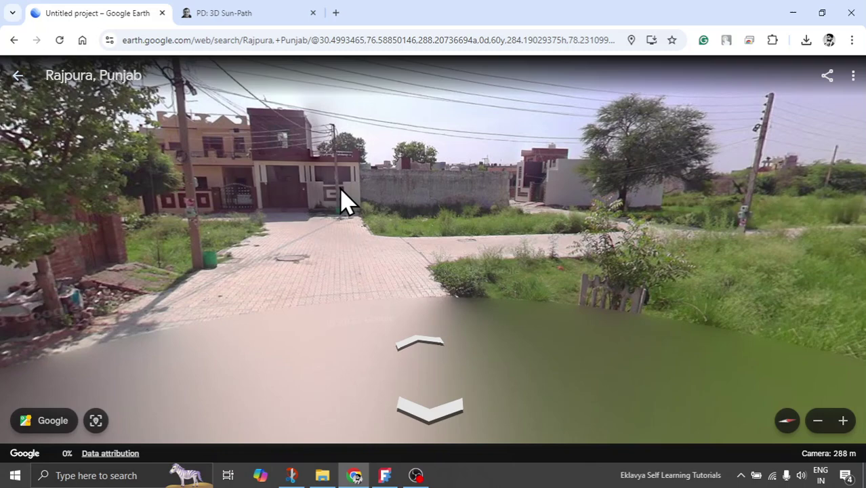
{"action": "left_click", "coordinate": [236, 15]}
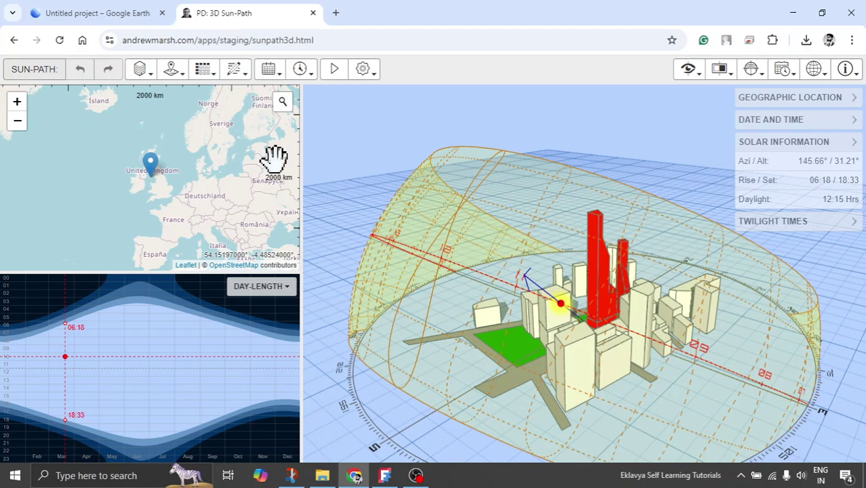
{"action": "left_click", "coordinate": [328, 40]}
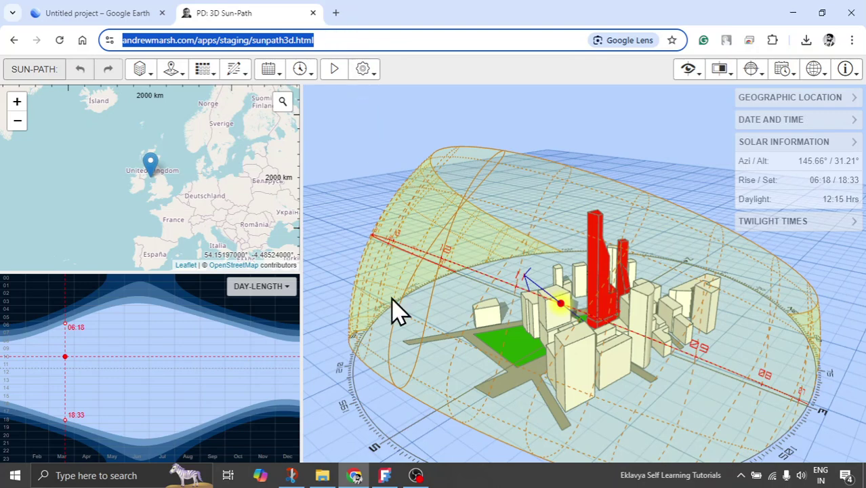
- Switch to FreeCAD and examine the house and the surrounding building masses in perspective from several distances
{"action": "left_click", "coordinate": [384, 475]}
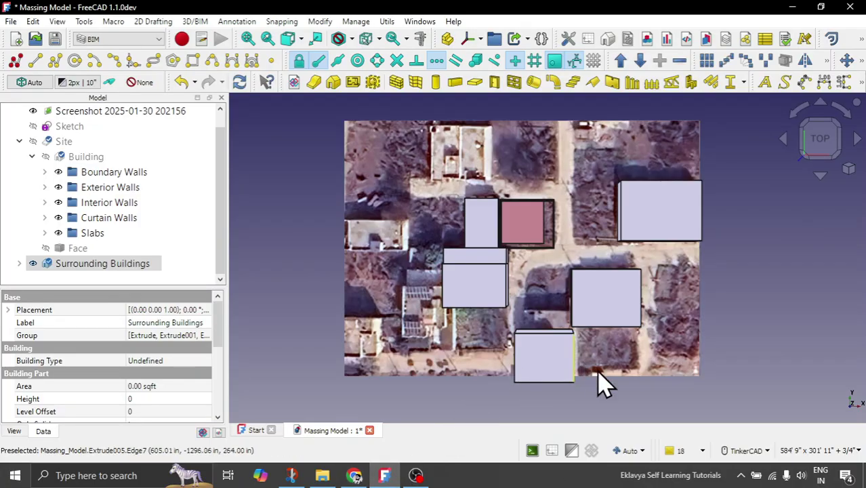
{"action": "right_click_drag", "start_coordinate": [462, 385], "coordinate": [585, 251]}
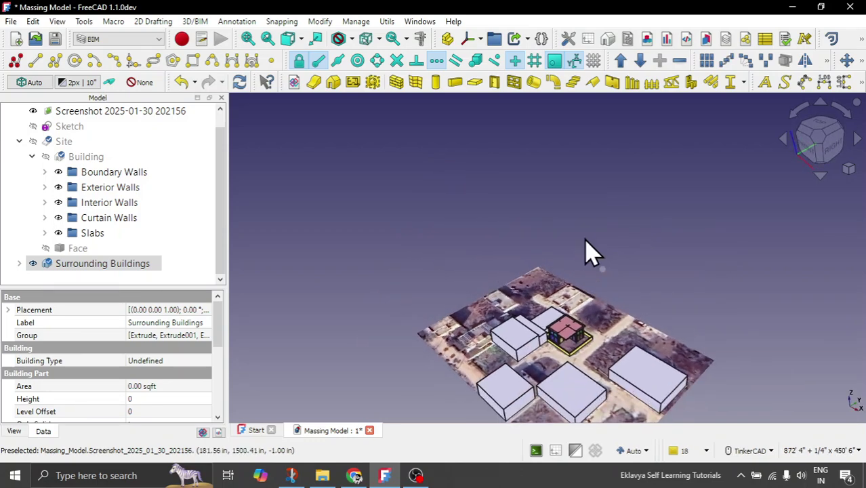
{"action": "scroll", "coordinate": [566, 383], "scroll_direction": "up", "scroll_amount": 5}
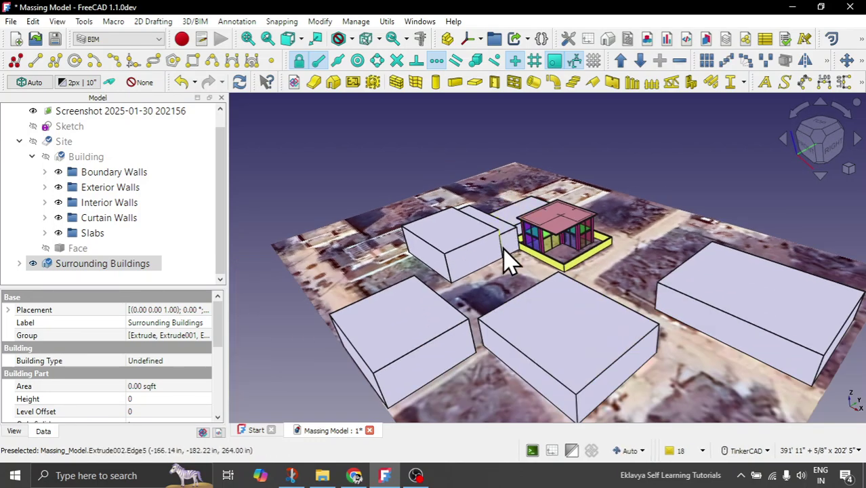
{"action": "scroll", "coordinate": [510, 261], "scroll_direction": "up", "scroll_amount": 3}
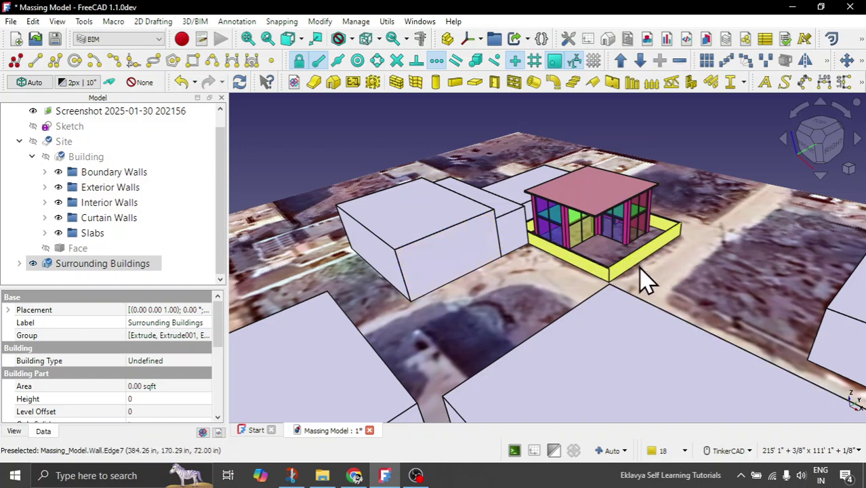
{"action": "scroll", "coordinate": [554, 256], "scroll_direction": "up", "scroll_amount": 2}
{"action": "scroll", "coordinate": [554, 256], "scroll_direction": "up", "scroll_amount": 2}
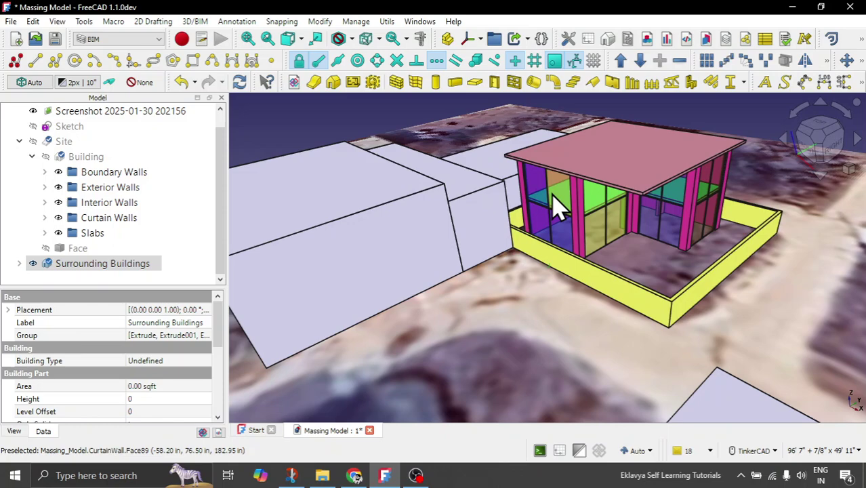
{"action": "scroll", "coordinate": [554, 207], "scroll_direction": "down", "scroll_amount": 5}
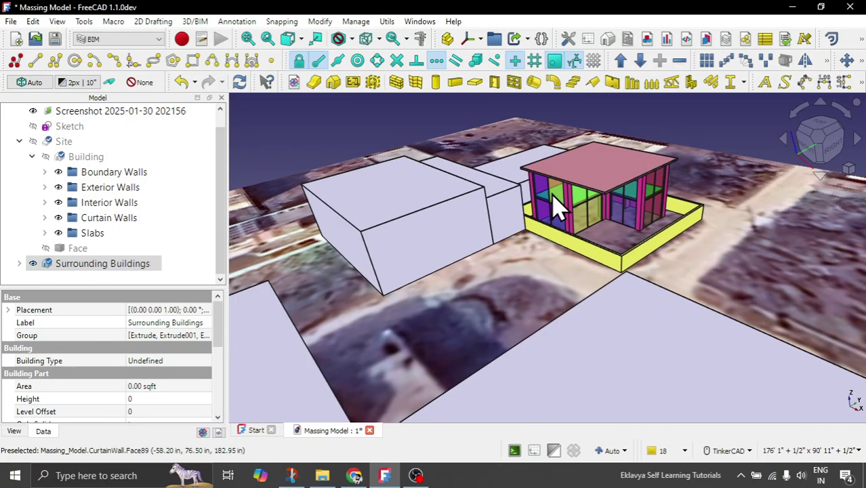
{"action": "scroll", "coordinate": [554, 206], "scroll_direction": "up", "scroll_amount": 2}
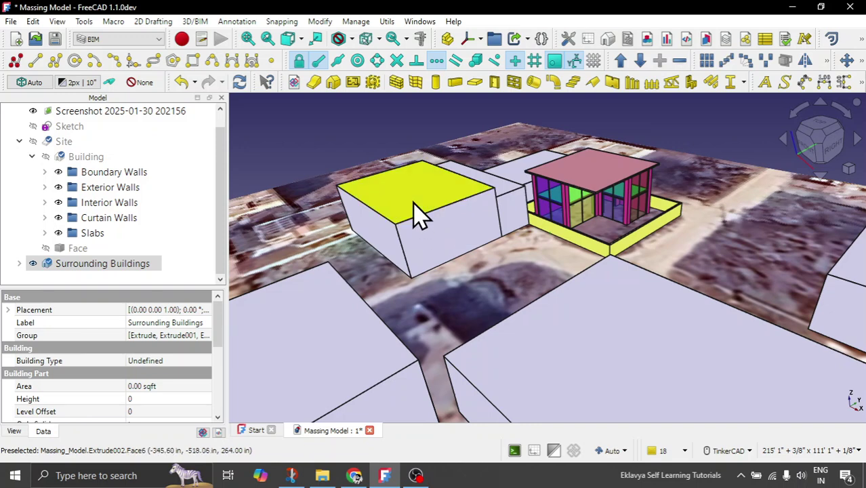
- Hide the satellite screenshot image and the Curtain Walls group, and check the remaining massing from different angles
{"action": "left_click", "coordinate": [79, 114]}
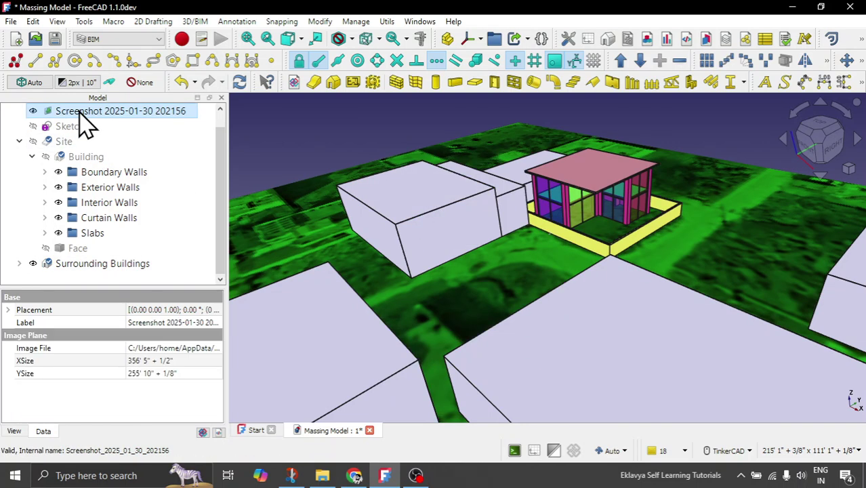
{"action": "key", "text": "space"}
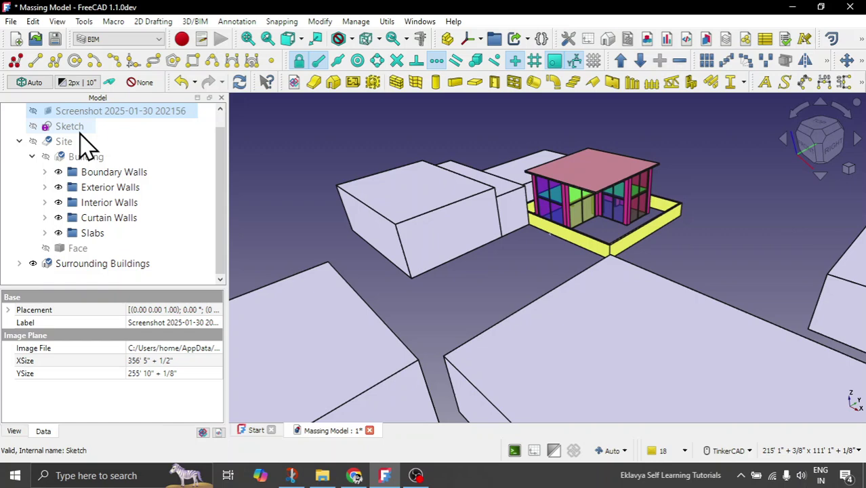
{"action": "left_click", "coordinate": [113, 219]}
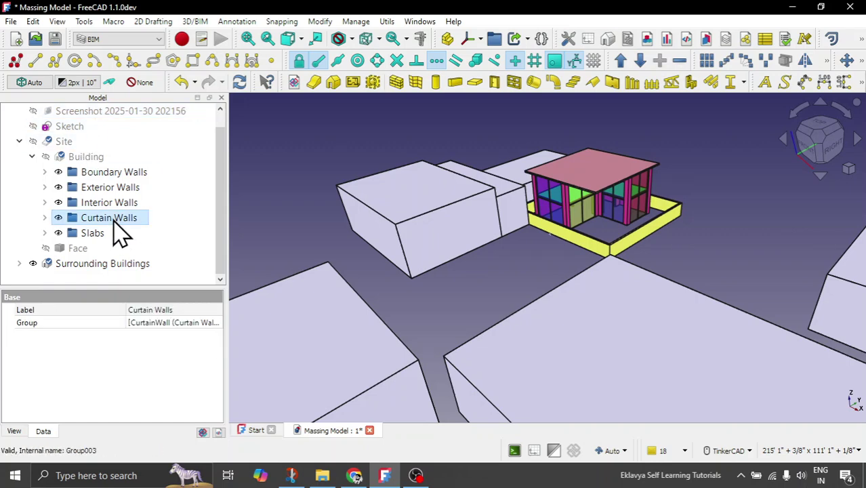
{"action": "key", "text": "space"}
{"action": "right_click_drag", "start_coordinate": [365, 292], "coordinate": [385, 288]}
{"action": "scroll", "coordinate": [592, 245], "scroll_direction": "up", "scroll_amount": 4}
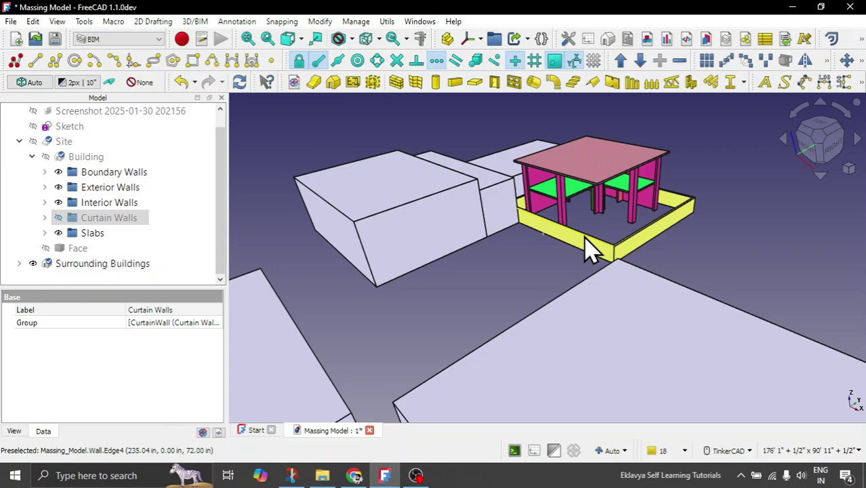
{"action": "right_click_drag", "start_coordinate": [591, 245], "coordinate": [569, 275]}
{"action": "scroll", "coordinate": [566, 282], "scroll_direction": "down", "scroll_amount": 2}
{"action": "scroll", "coordinate": [508, 294], "scroll_direction": "down", "scroll_amount": 5}
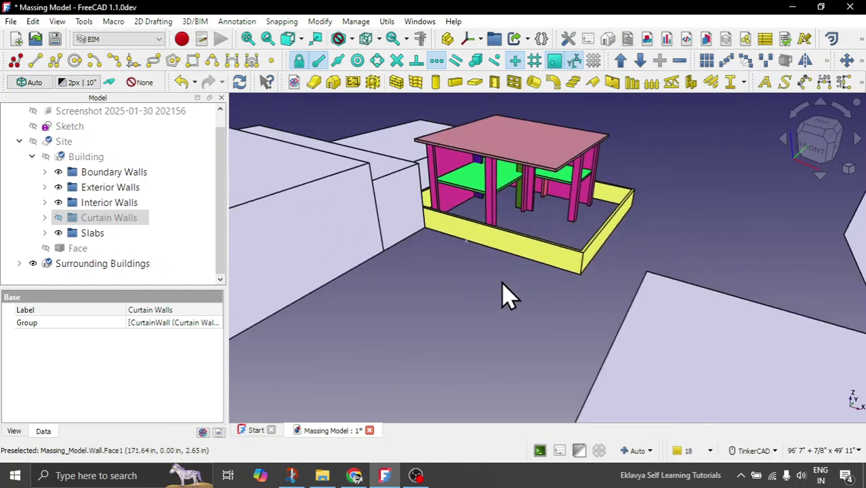
{"action": "right_click_drag", "start_coordinate": [492, 293], "coordinate": [527, 319]}
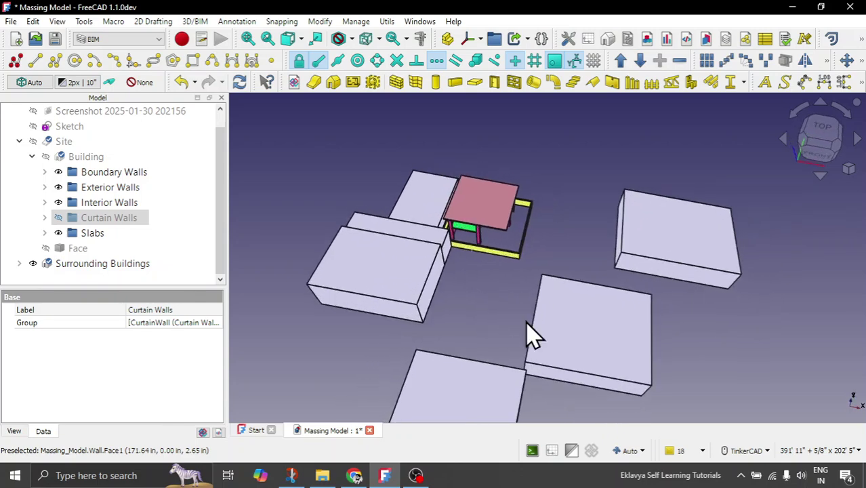
- Select the Boundary Walls, Exterior Walls, Interior Walls, Slabs and Surrounding Buildings together, leaving out the hidden Curtain Walls
{"action": "left_click", "coordinate": [114, 173]}
{"action": "left_click", "coordinate": [108, 187], "text": "ctrl"}
{"action": "left_click", "coordinate": [107, 203], "text": "ctrl"}
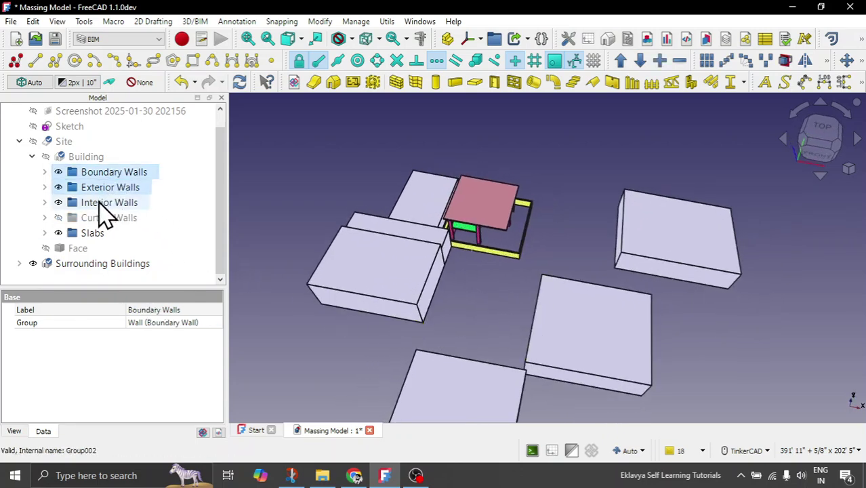
{"action": "left_click", "coordinate": [93, 233], "text": "ctrl"}
{"action": "left_click", "coordinate": [19, 263]}
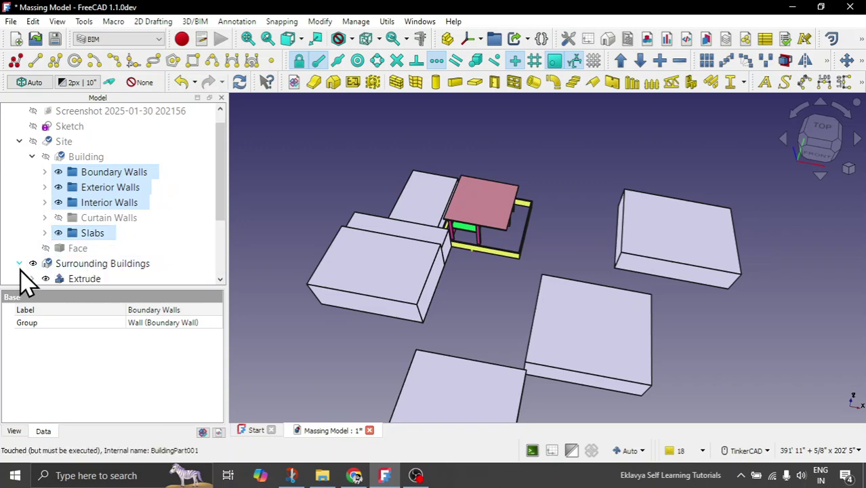
{"action": "scroll", "coordinate": [27, 274], "scroll_direction": "down", "scroll_amount": 2}
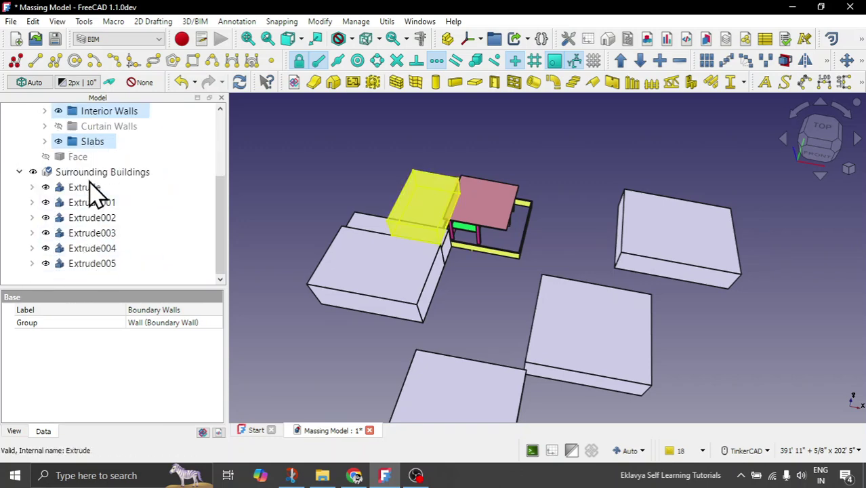
{"action": "left_click", "coordinate": [20, 173]}
{"action": "left_click", "coordinate": [108, 264], "text": "ctrl"}
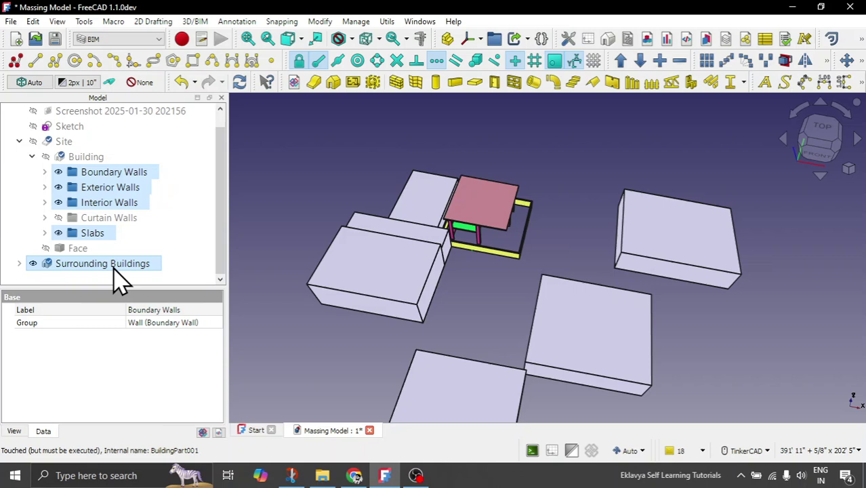
- Export the selected objects in Wavefront OBJ format as Massing Model.obj in the OBJ folder, replacing the existing file
{"action": "left_click", "coordinate": [8, 21]}
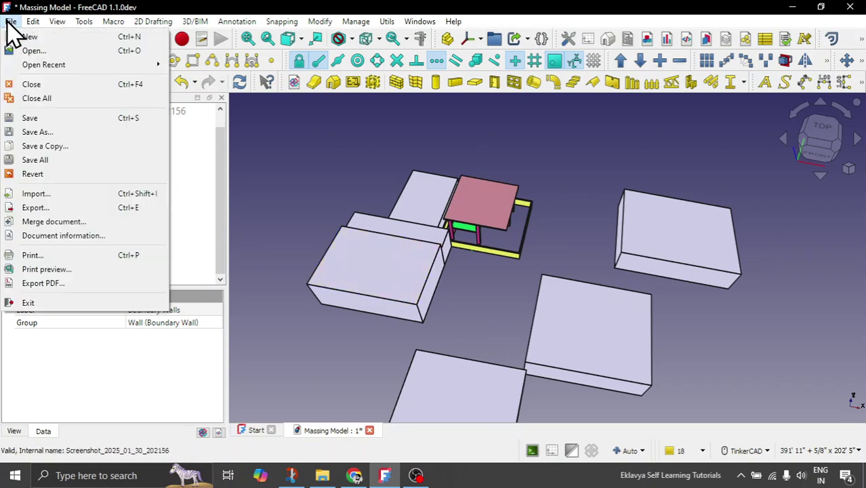
{"action": "left_click", "coordinate": [47, 210]}
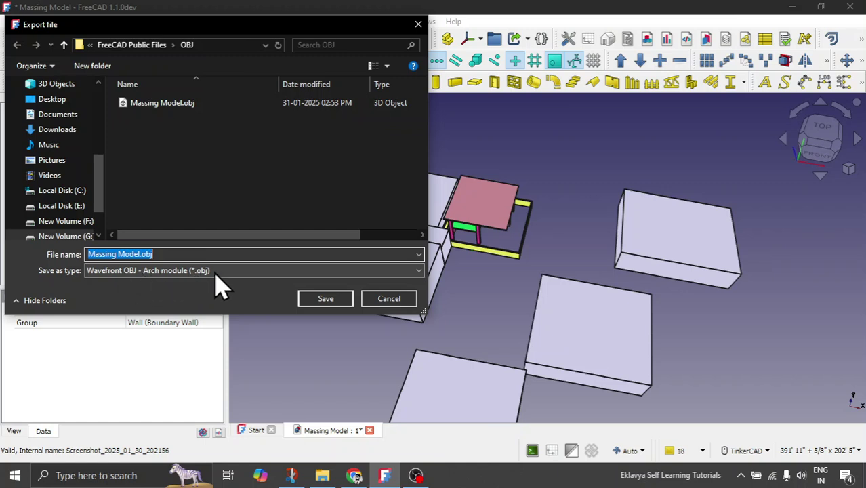
{"action": "left_click", "coordinate": [168, 105]}
{"action": "left_click", "coordinate": [328, 305]}
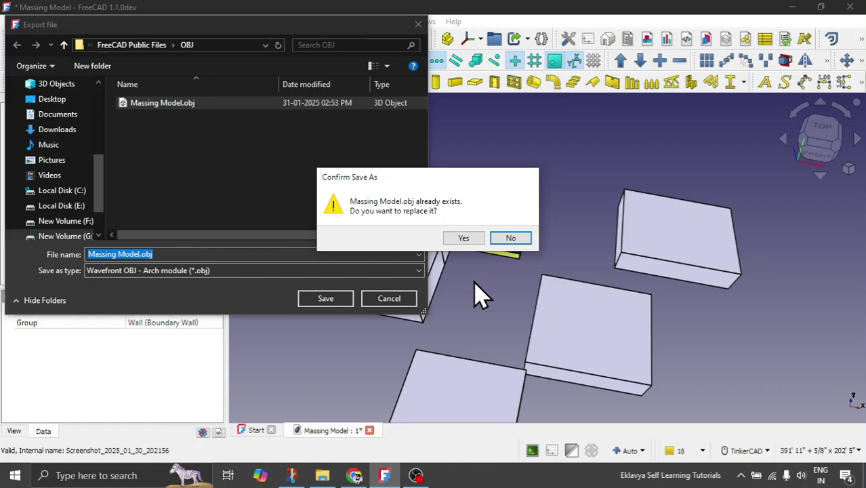
{"action": "left_click", "coordinate": [473, 237]}
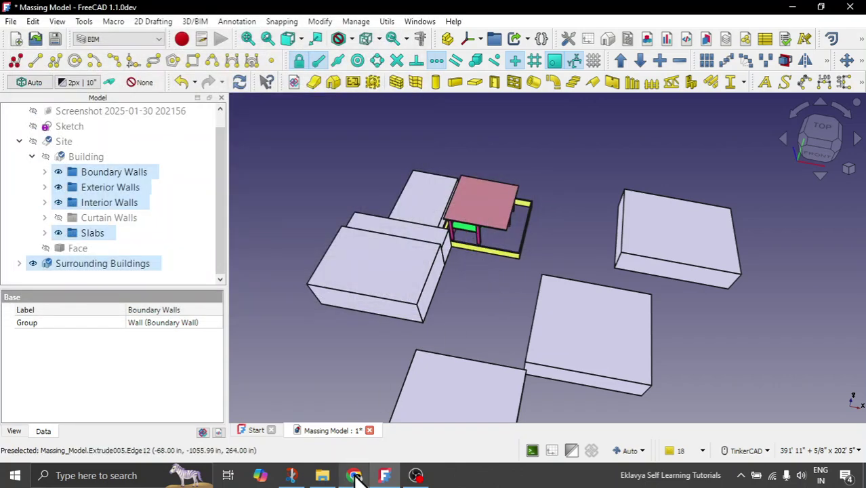
- Switch to the 3D Sun-Path page and load Massing Model.obj with Massing Model.mtl from the OBJ folder as the shadow model
{"action": "left_click", "coordinate": [354, 476]}
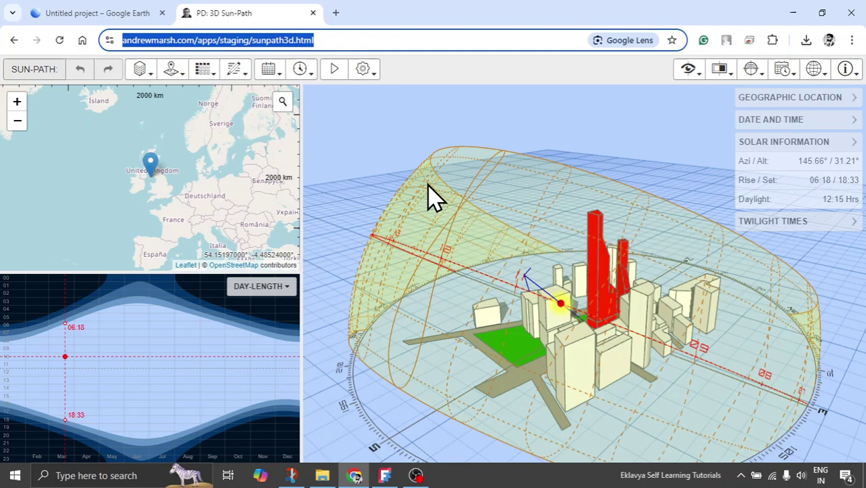
{"action": "left_click", "coordinate": [145, 74]}
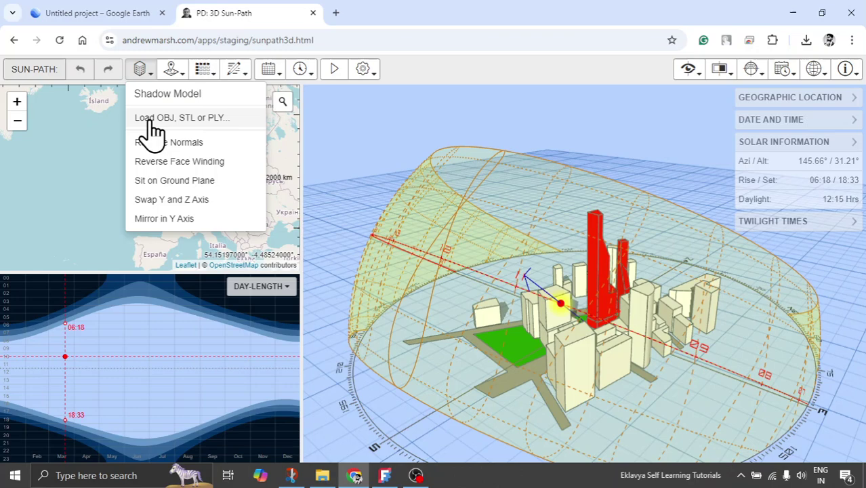
{"action": "left_click", "coordinate": [193, 118]}
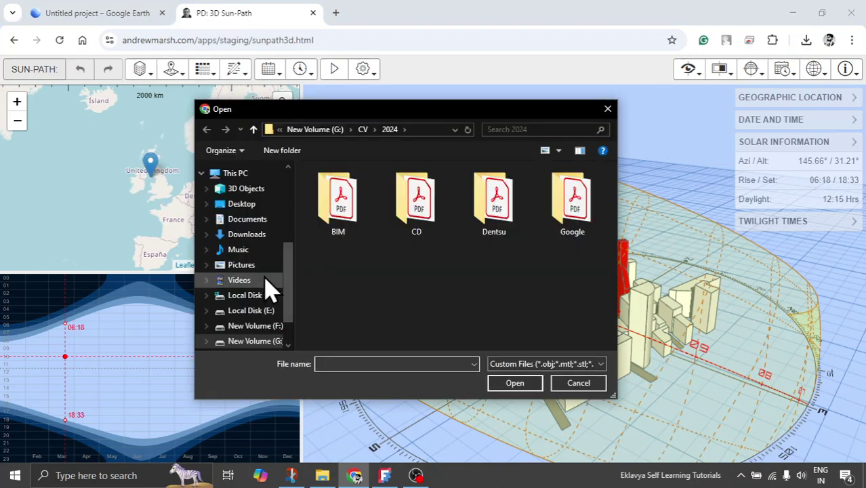
{"action": "scroll", "coordinate": [269, 296], "scroll_direction": "up", "scroll_amount": 3}
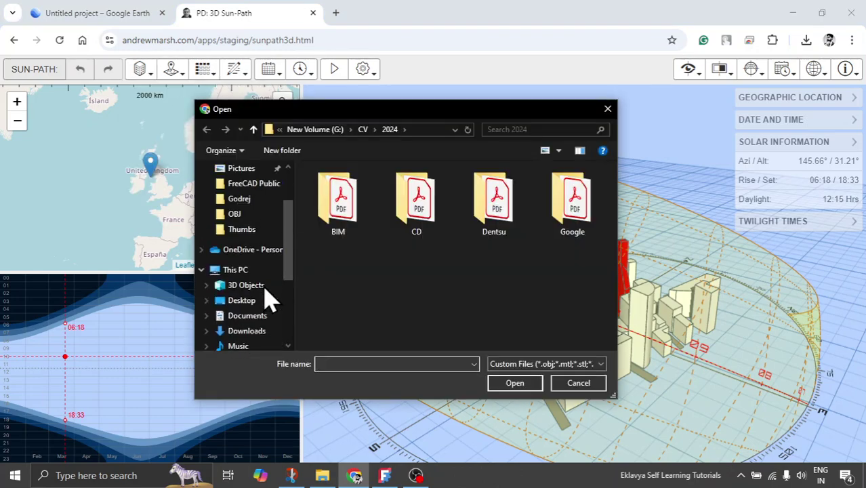
{"action": "left_click", "coordinate": [247, 214]}
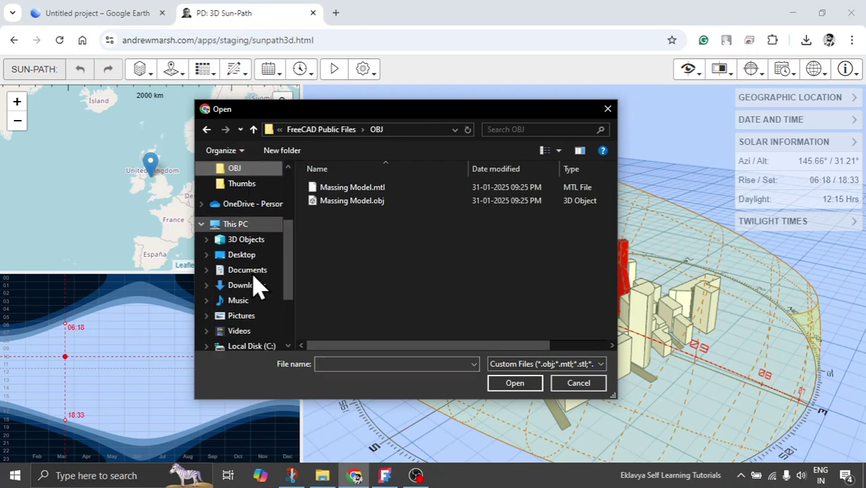
{"action": "left_click", "coordinate": [352, 201]}
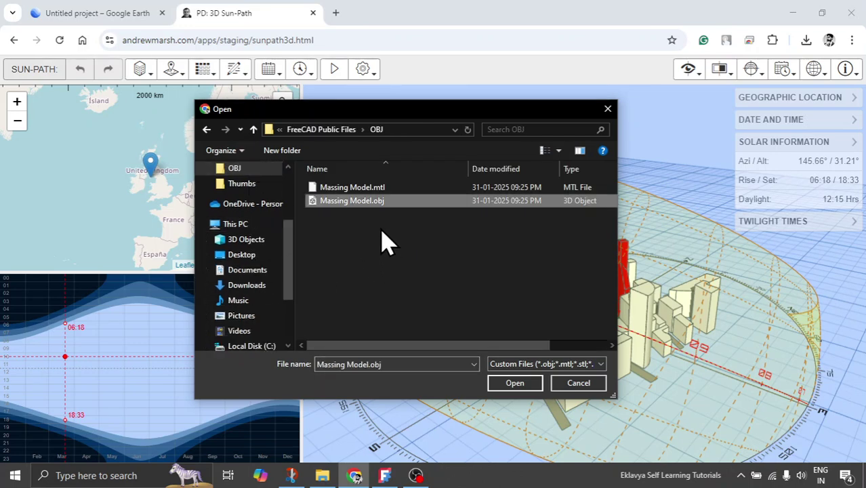
{"action": "left_click", "coordinate": [380, 188], "text": "ctrl"}
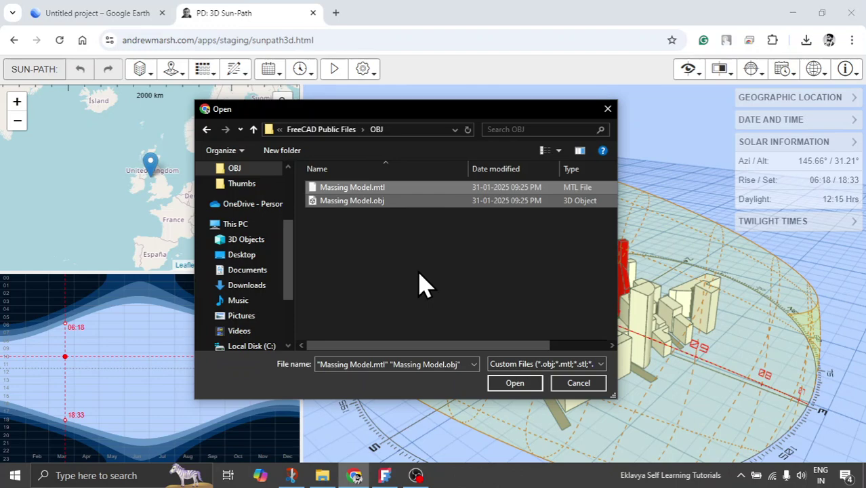
{"action": "left_click", "coordinate": [514, 384]}
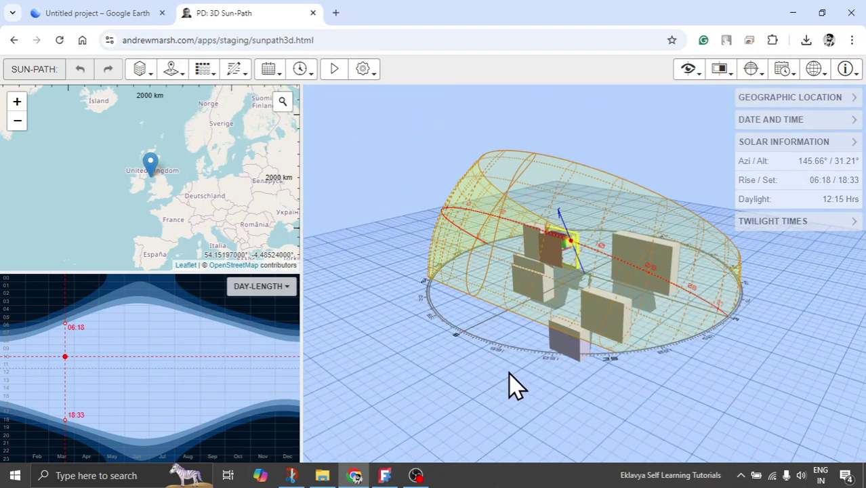
- Apply the Y and Z axis swap to the shadow model three times to stand the buildings upright with roofs facing up
{"action": "scroll", "coordinate": [547, 275], "scroll_direction": "up", "scroll_amount": 2}
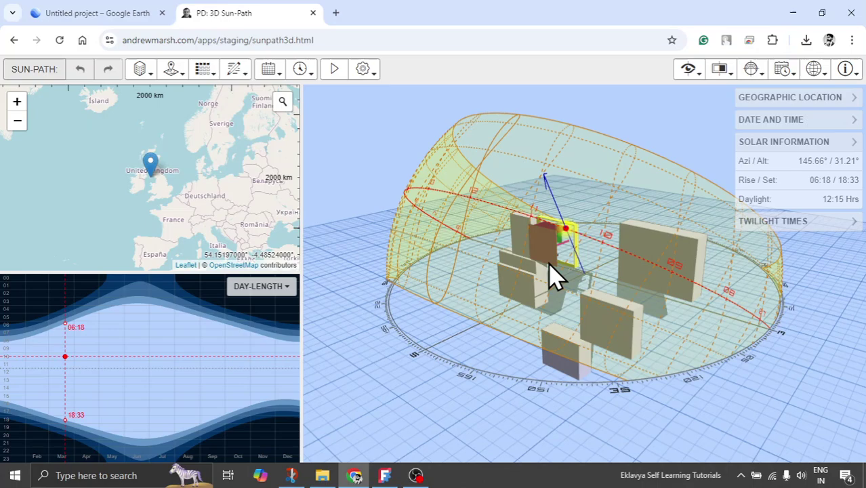
{"action": "left_click_drag", "start_coordinate": [550, 264], "coordinate": [554, 290]}
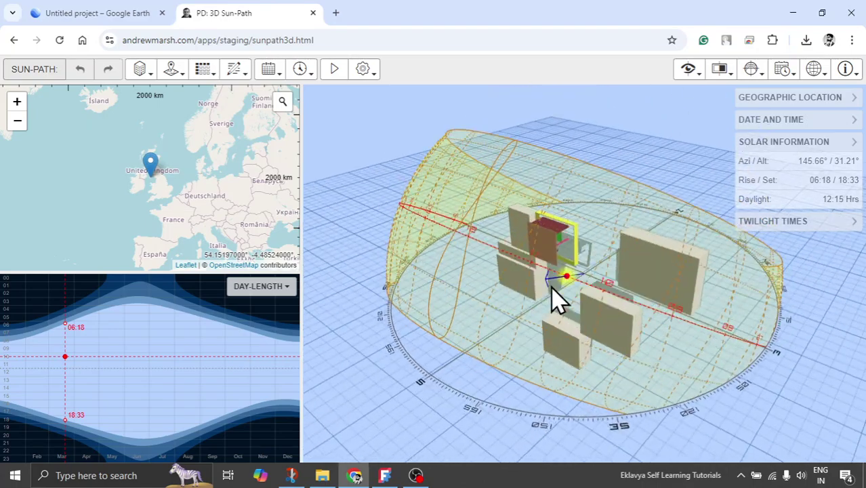
{"action": "left_click", "coordinate": [142, 70]}
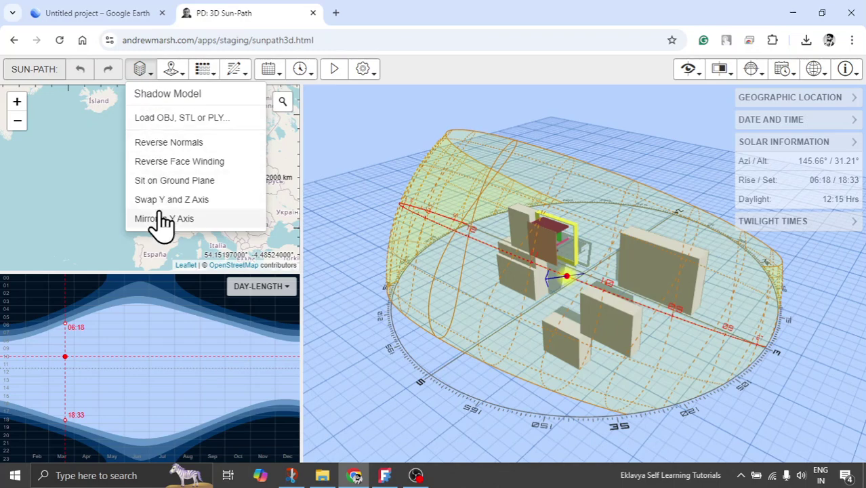
{"action": "left_click", "coordinate": [204, 201]}
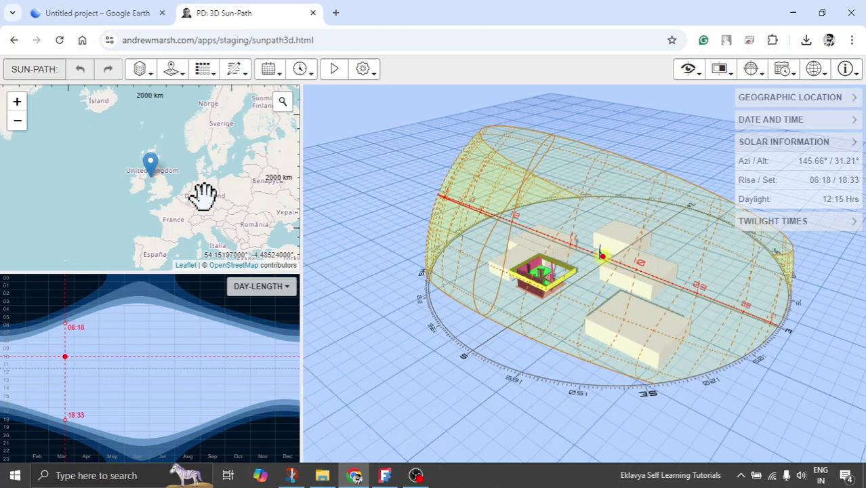
{"action": "left_click", "coordinate": [140, 68]}
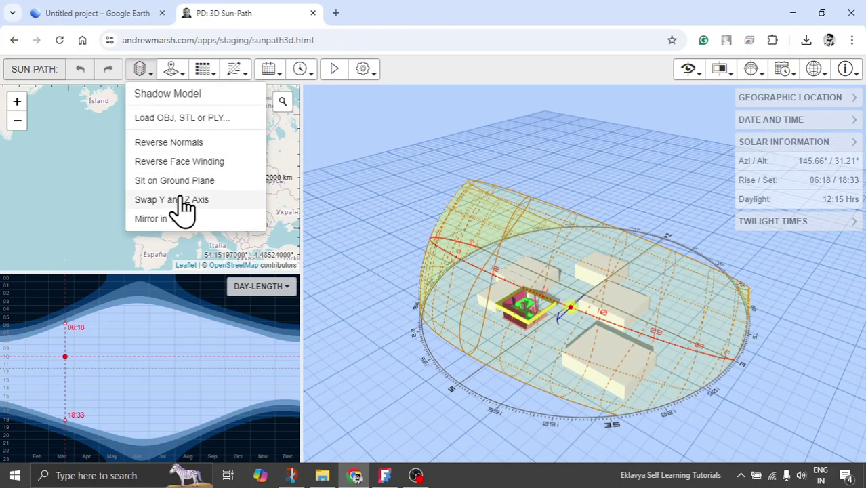
{"action": "left_click", "coordinate": [184, 201]}
{"action": "left_click", "coordinate": [143, 72]}
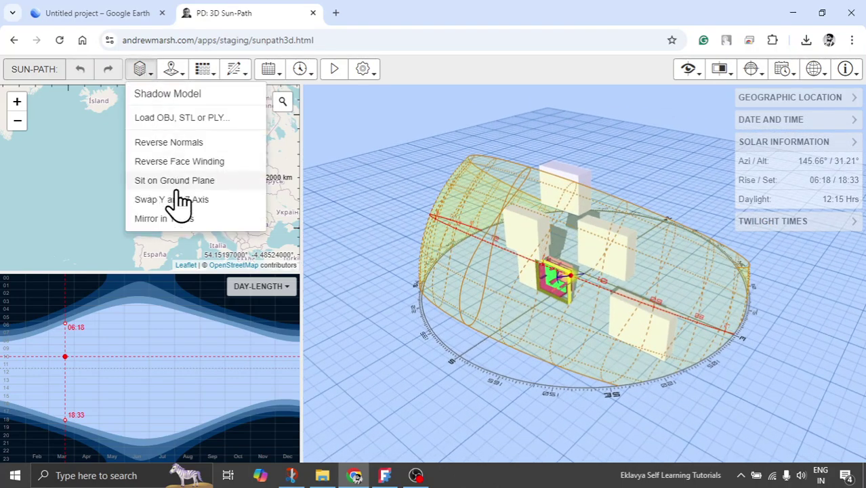
{"action": "left_click", "coordinate": [175, 198]}
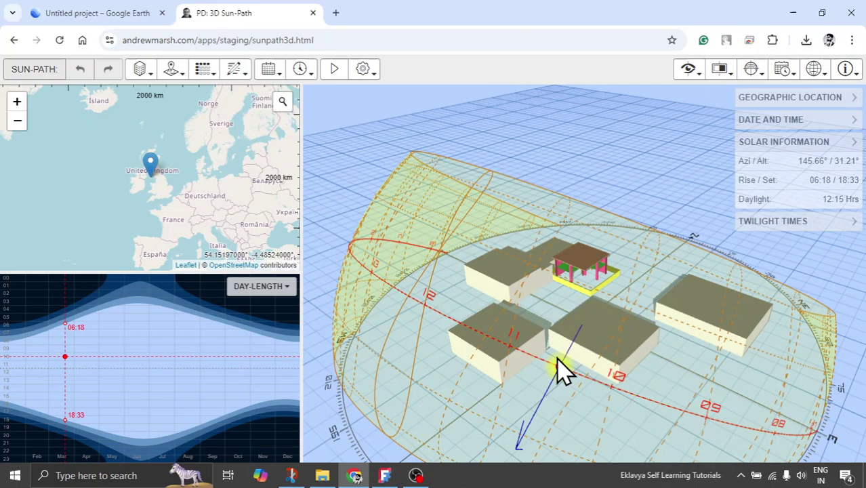
- Search the map for "rajpura punjab" and set the site location to Rajpura in Punjab, India
{"action": "left_click_drag", "start_coordinate": [562, 367], "coordinate": [609, 299]}
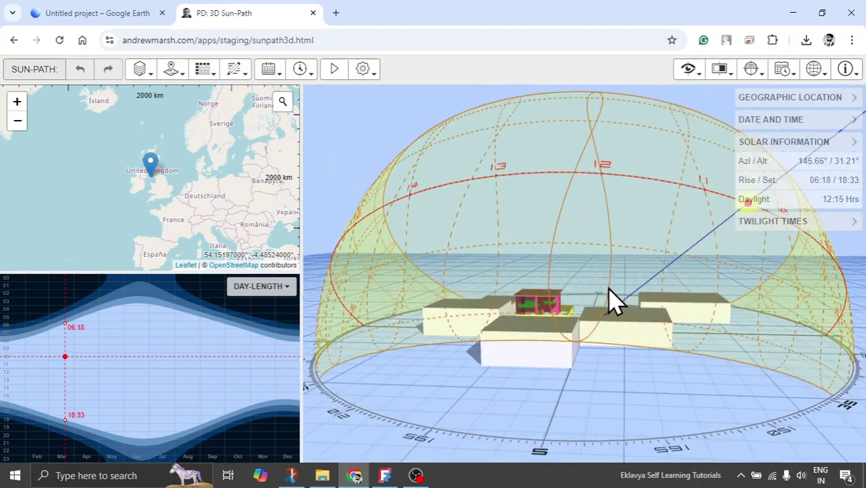
{"action": "scroll", "coordinate": [580, 322], "scroll_direction": "up", "scroll_amount": 5}
{"action": "scroll", "coordinate": [579, 323], "scroll_direction": "up", "scroll_amount": 5}
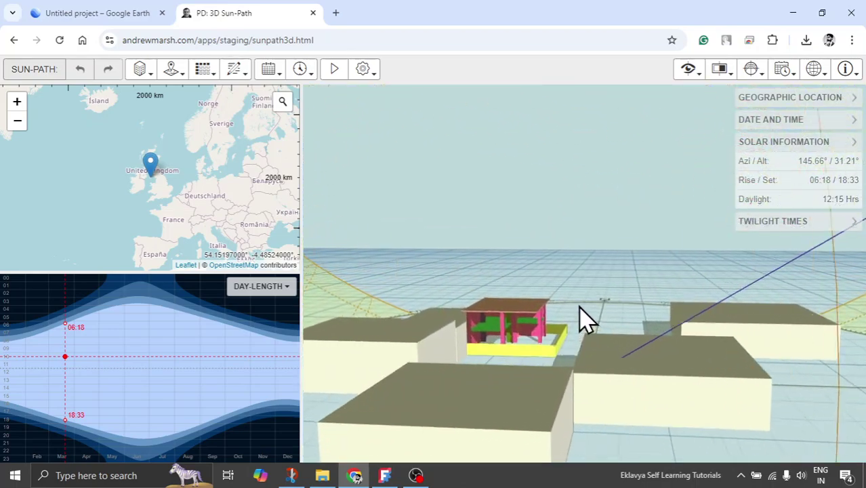
{"action": "left_click_drag", "start_coordinate": [581, 403], "coordinate": [567, 416]}
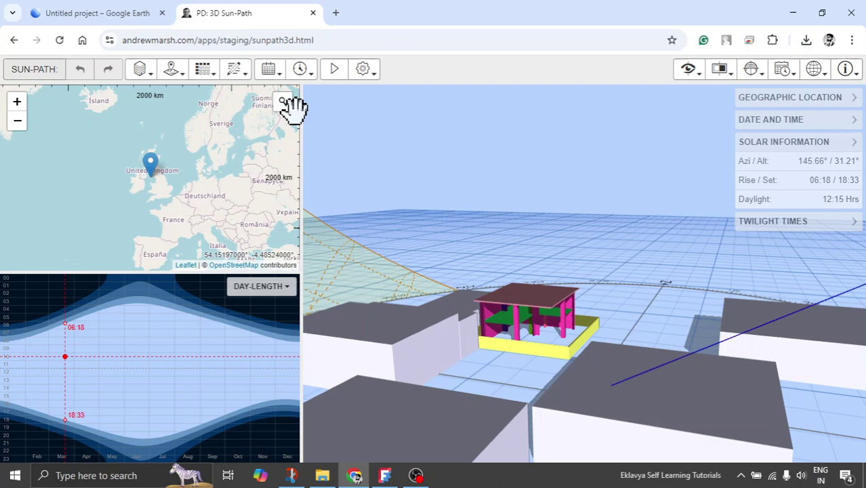
{"action": "left_click", "coordinate": [174, 69]}
{"action": "left_click", "coordinate": [282, 102]}
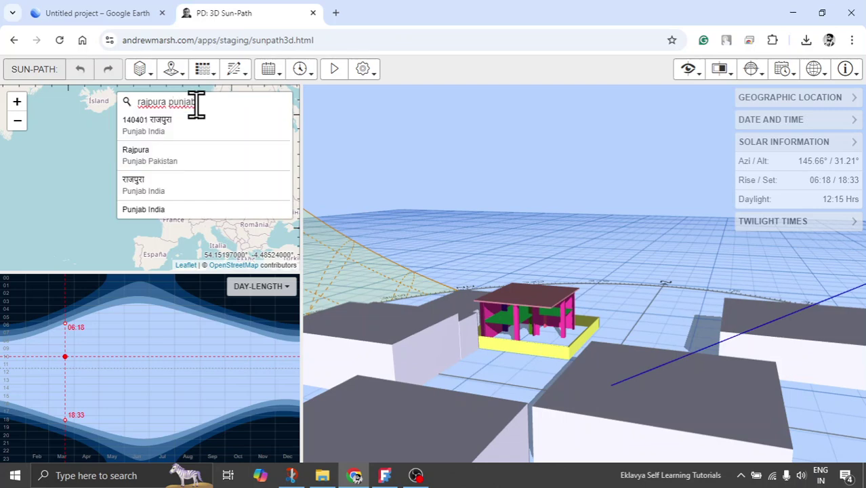
{"action": "left_click", "coordinate": [184, 128]}
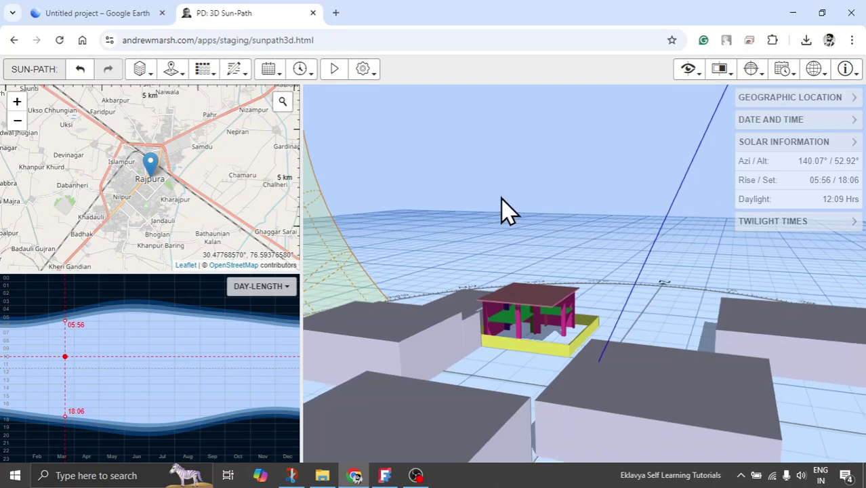
- Review the twilight times and geographic location details for Rajpura, and collapse those sections along with the solar information
{"action": "scroll", "coordinate": [504, 208], "scroll_direction": "down", "scroll_amount": 5}
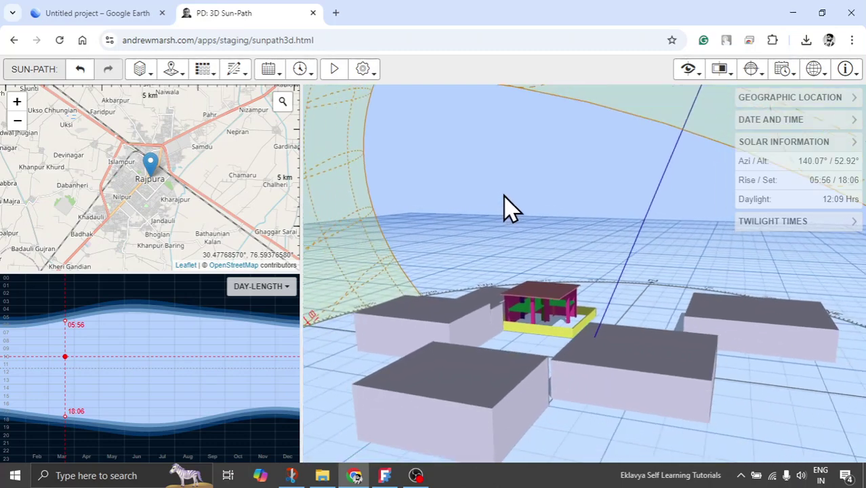
{"action": "scroll", "coordinate": [505, 207], "scroll_direction": "down", "scroll_amount": 5}
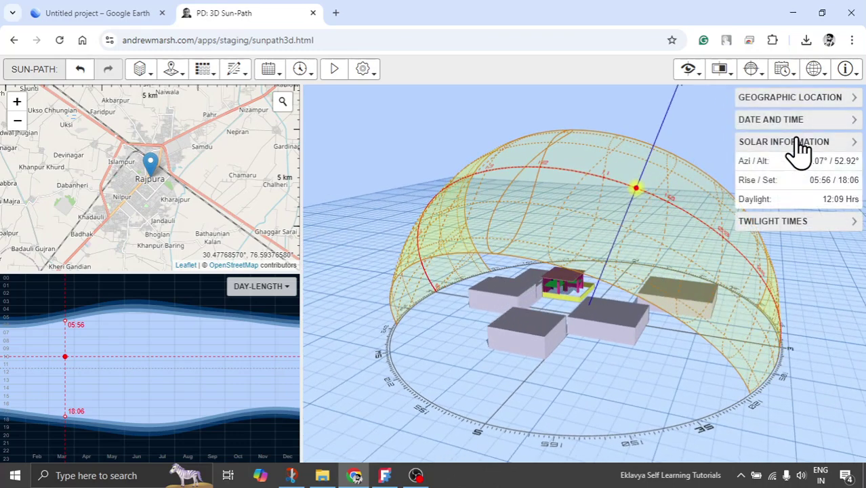
{"action": "left_click", "coordinate": [798, 150]}
{"action": "left_click", "coordinate": [798, 165]}
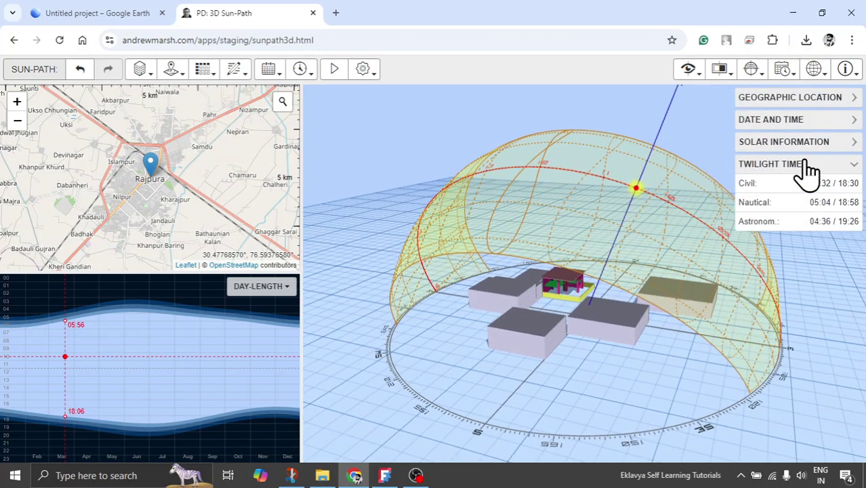
{"action": "left_click", "coordinate": [807, 164]}
{"action": "left_click", "coordinate": [808, 100]}
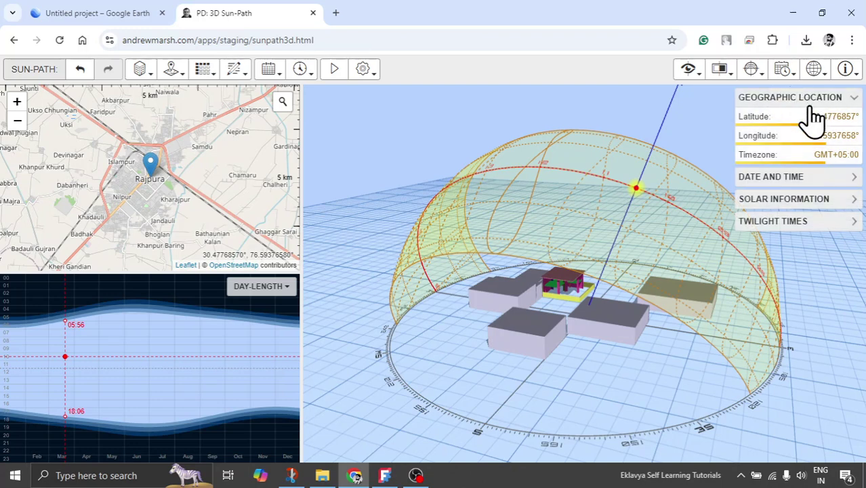
{"action": "left_click", "coordinate": [808, 109]}
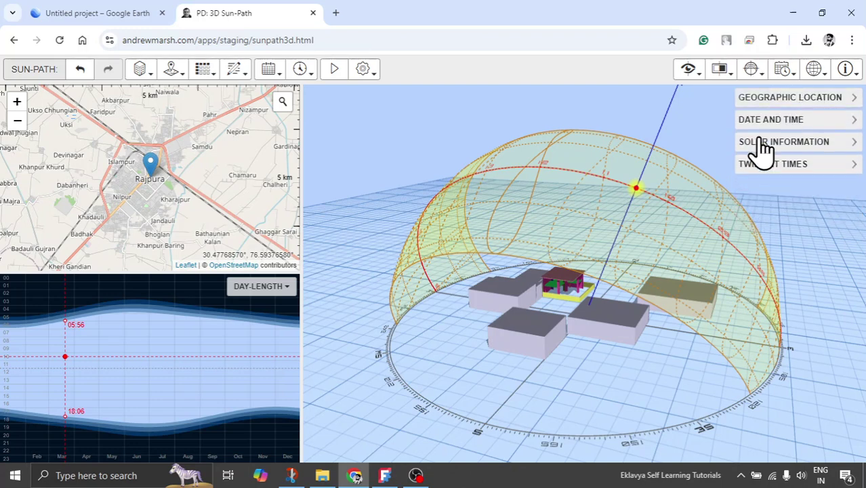
- Set the sun-path date to 25 Jun 2025 and examine the shadows around the house
{"action": "left_click", "coordinate": [774, 126]}
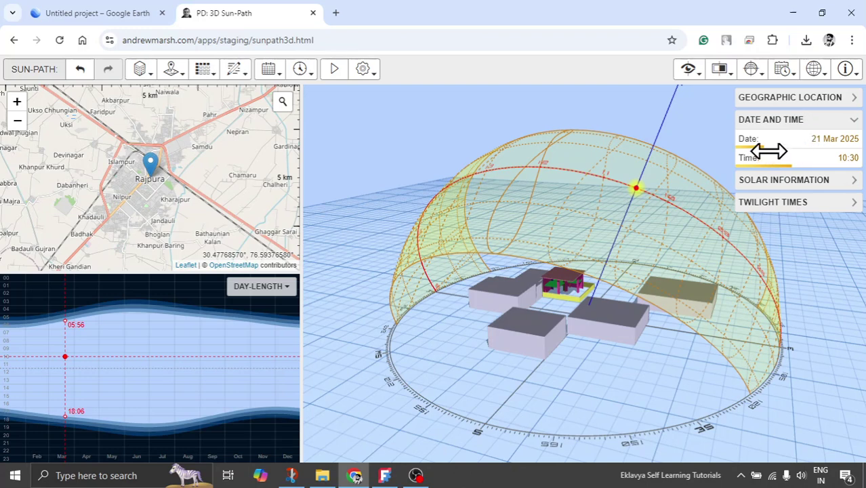
{"action": "left_click_drag", "start_coordinate": [768, 141], "coordinate": [802, 148]}
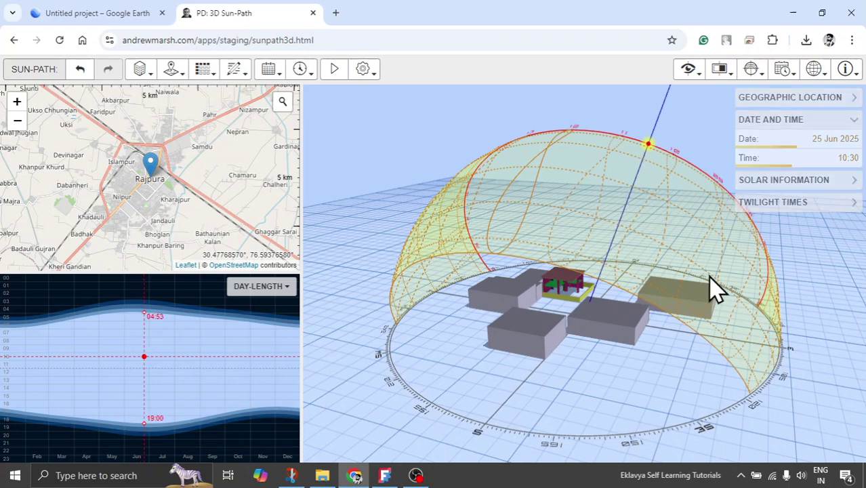
{"action": "scroll", "coordinate": [593, 292], "scroll_direction": "up", "scroll_amount": 3}
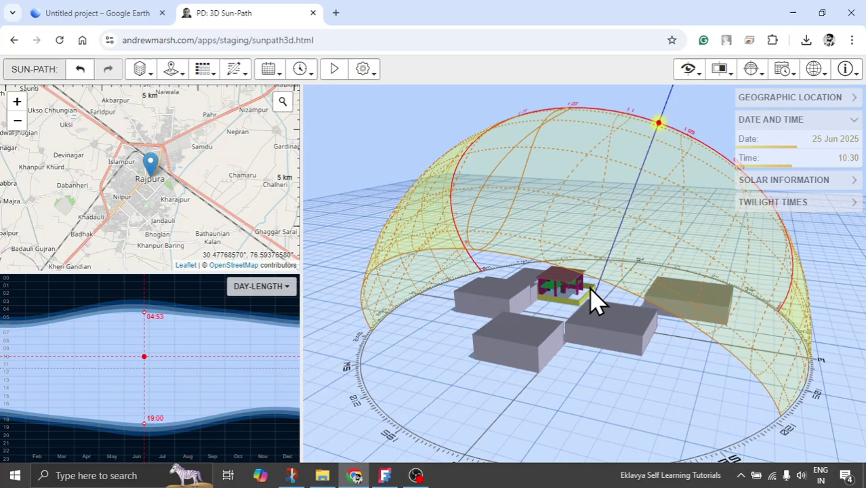
{"action": "scroll", "coordinate": [593, 301], "scroll_direction": "up", "scroll_amount": 5}
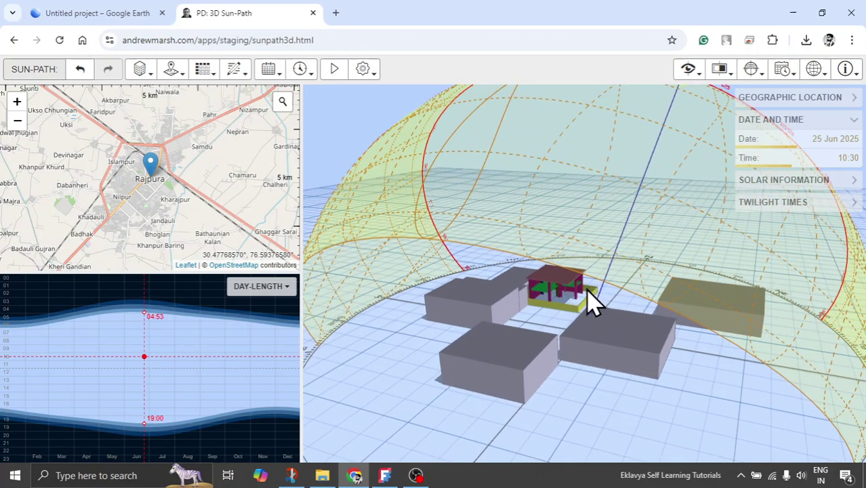
{"action": "scroll", "coordinate": [593, 301], "scroll_direction": "down", "scroll_amount": 6}
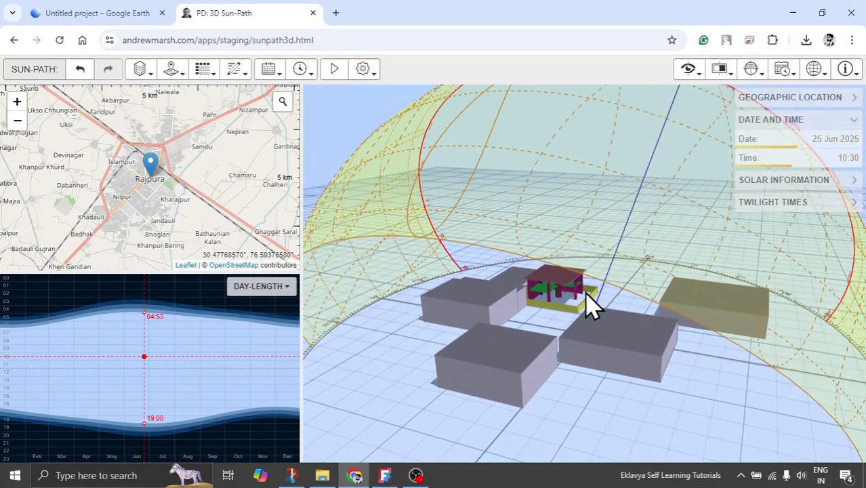
{"action": "left_click_drag", "start_coordinate": [667, 298], "coordinate": [676, 276]}
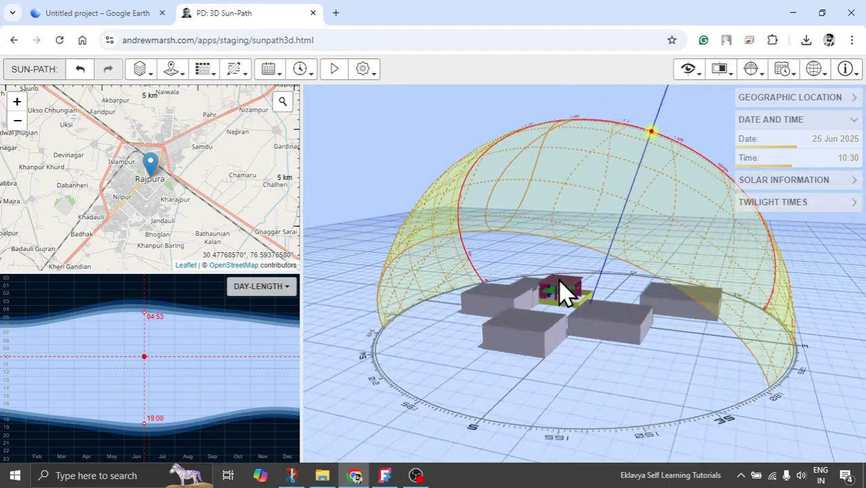
{"action": "scroll", "coordinate": [563, 295], "scroll_direction": "up", "scroll_amount": 4}
{"action": "scroll", "coordinate": [565, 296], "scroll_direction": "down", "scroll_amount": 3}
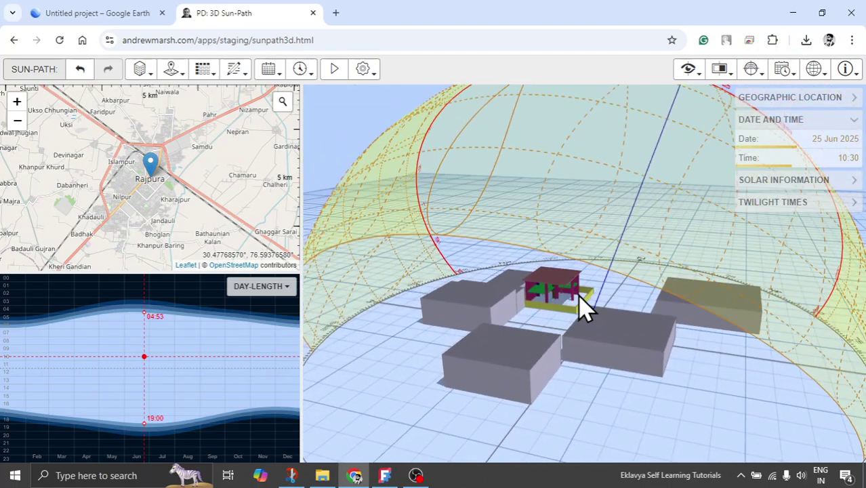
- Set the time to 06:25 and inspect the early-morning shadows on the house and its neighbours up close
{"action": "left_click_drag", "start_coordinate": [788, 158], "coordinate": [765, 159]}
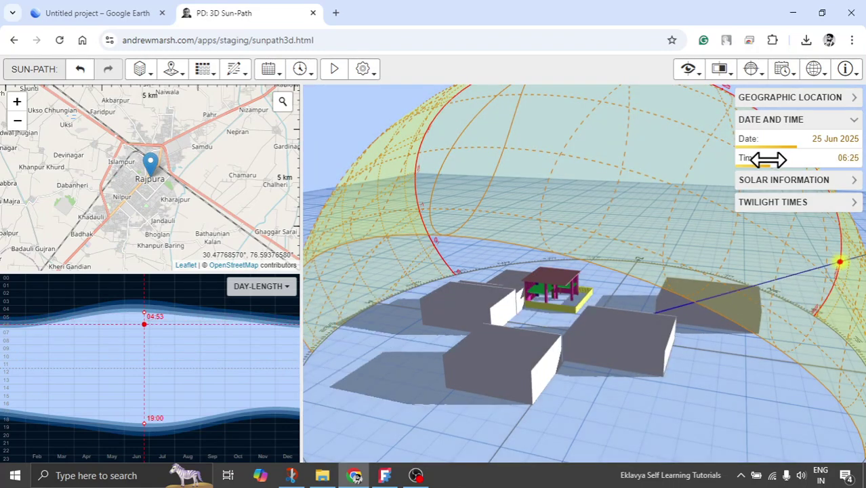
{"action": "scroll", "coordinate": [560, 309], "scroll_direction": "up", "scroll_amount": 8}
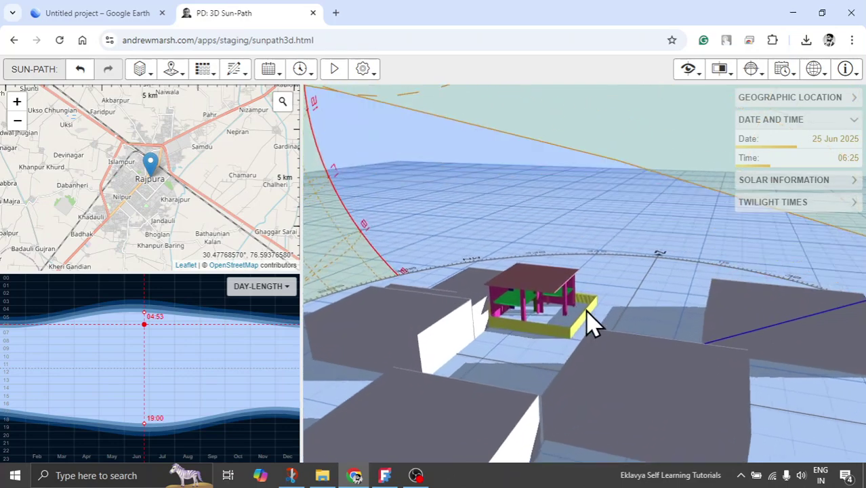
{"action": "mouse_move", "coordinate": [610, 319]}
{"action": "left_mouse_down"}
{"action": "mouse_move", "coordinate": [792, 335]}
{"action": "mouse_move", "coordinate": [842, 304]}
{"action": "mouse_move", "coordinate": [835, 290]}
{"action": "mouse_move", "coordinate": [852, 290]}
{"action": "mouse_move", "coordinate": [531, 317]}
{"action": "mouse_move", "coordinate": [497, 329]}
{"action": "mouse_move", "coordinate": [646, 347]}
{"action": "mouse_move", "coordinate": [640, 313]}
{"action": "mouse_move", "coordinate": [633, 321]}
{"action": "left_mouse_up"}
{"action": "mouse_move", "coordinate": [667, 363]}
{"action": "left_mouse_down"}
{"action": "mouse_move", "coordinate": [659, 374]}
{"action": "mouse_move", "coordinate": [670, 352]}
{"action": "mouse_move", "coordinate": [677, 373]}
{"action": "left_mouse_up"}
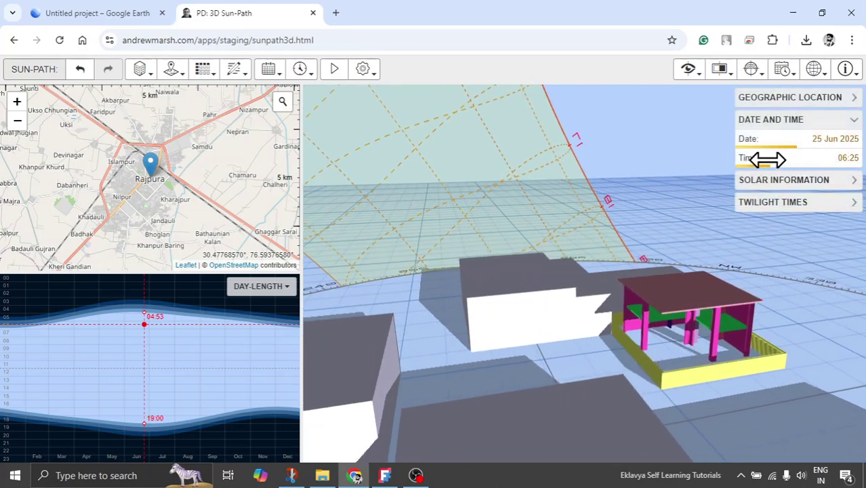
- Set the time to 10:20 and view the mid-morning shadows on the house from other angles
{"action": "left_click_drag", "start_coordinate": [766, 158], "coordinate": [786, 162]}
{"action": "left_click_drag", "start_coordinate": [731, 284], "coordinate": [784, 401]}
{"action": "left_click_drag", "start_coordinate": [596, 283], "coordinate": [654, 224]}
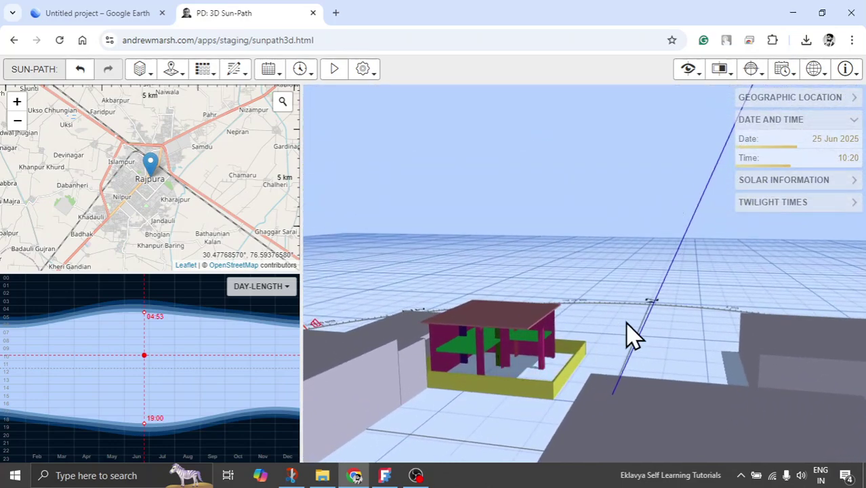
- Set the time to 12:05 and inspect the midday shade under the house's roof and slabs
{"action": "left_click_drag", "start_coordinate": [626, 335], "coordinate": [589, 237]}
{"action": "left_click_drag", "start_coordinate": [779, 162], "coordinate": [794, 160]}
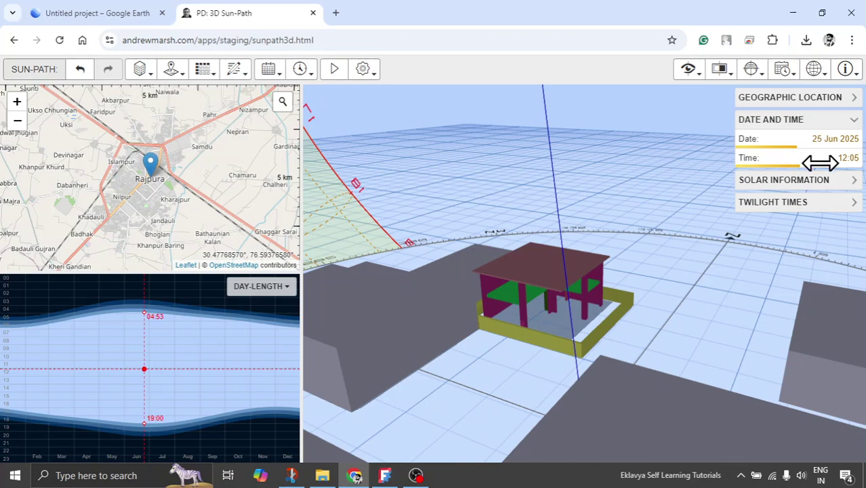
{"action": "left_click_drag", "start_coordinate": [605, 260], "coordinate": [576, 219]}
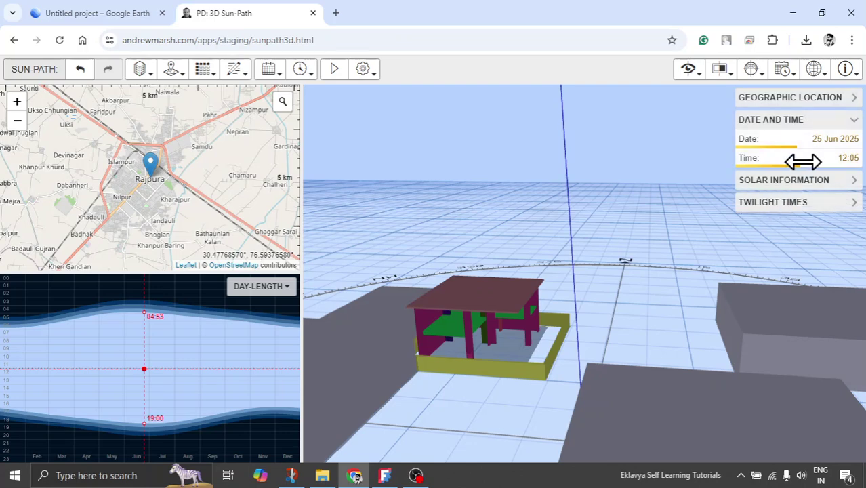
- Set the date to 31 Dec 2025 and check the midday winter sun's position and shadows on the house
{"action": "left_click_drag", "start_coordinate": [802, 161], "coordinate": [852, 156]}
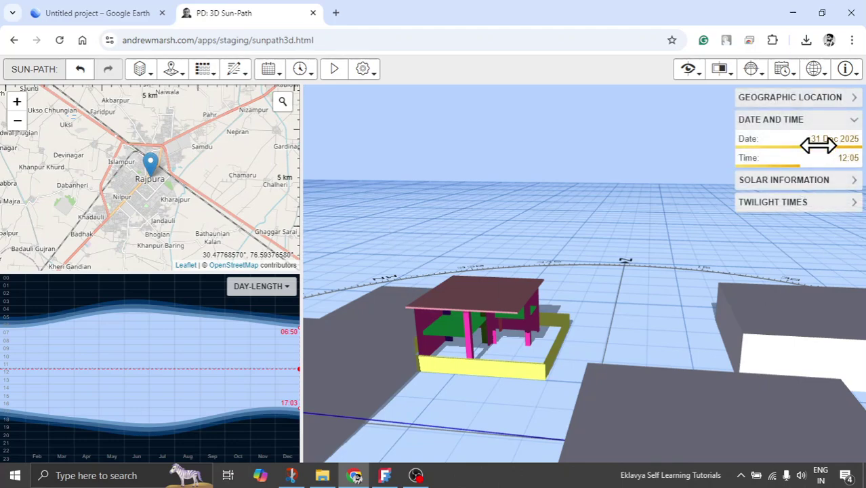
{"action": "left_click_drag", "start_coordinate": [527, 387], "coordinate": [224, 325]}
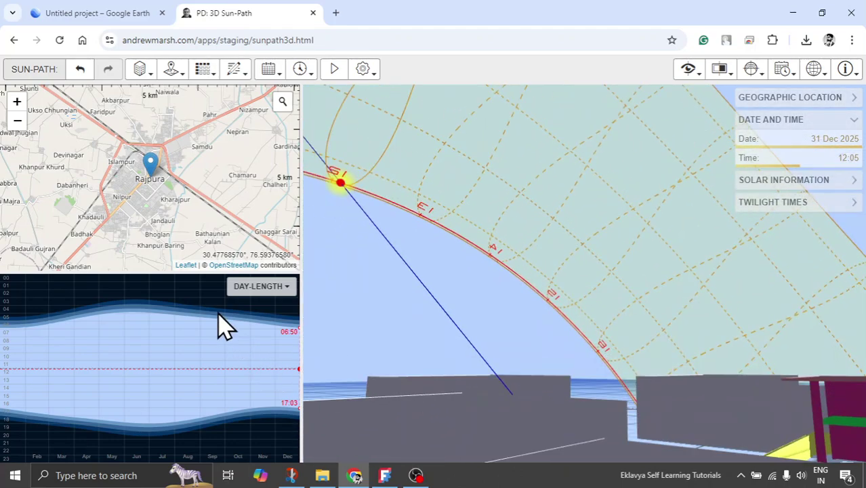
{"action": "right_click", "coordinate": [223, 325]}
{"action": "left_click", "coordinate": [565, 295]}
{"action": "left_click_drag", "start_coordinate": [570, 300], "coordinate": [830, 353]}
{"action": "left_click_drag", "start_coordinate": [559, 361], "coordinate": [587, 365]}
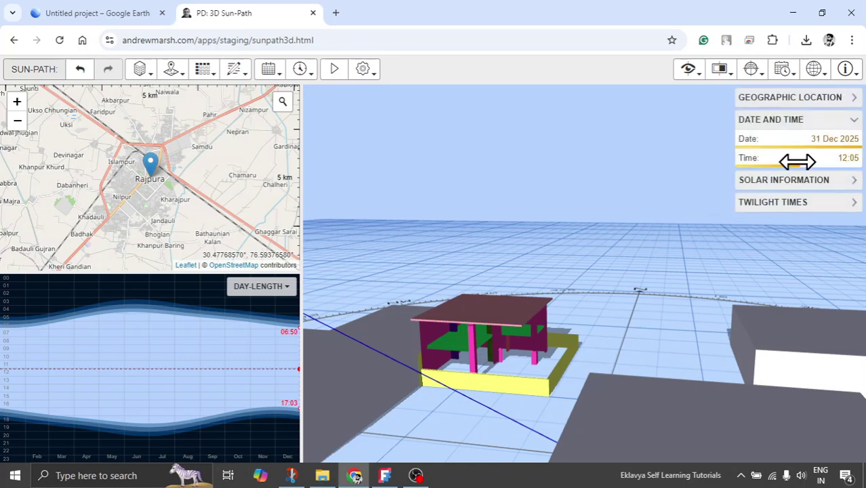
- Set the time to 08:00 and inspect the winter morning shadows that the surrounding buildings cast near the house
{"action": "mouse_move", "coordinate": [793, 161]}
{"action": "left_mouse_down"}
{"action": "mouse_move", "coordinate": [808, 160]}
{"action": "mouse_move", "coordinate": [768, 163]}
{"action": "mouse_move", "coordinate": [778, 162]}
{"action": "left_mouse_up"}
{"action": "left_click_drag", "start_coordinate": [585, 354], "coordinate": [427, 323]}
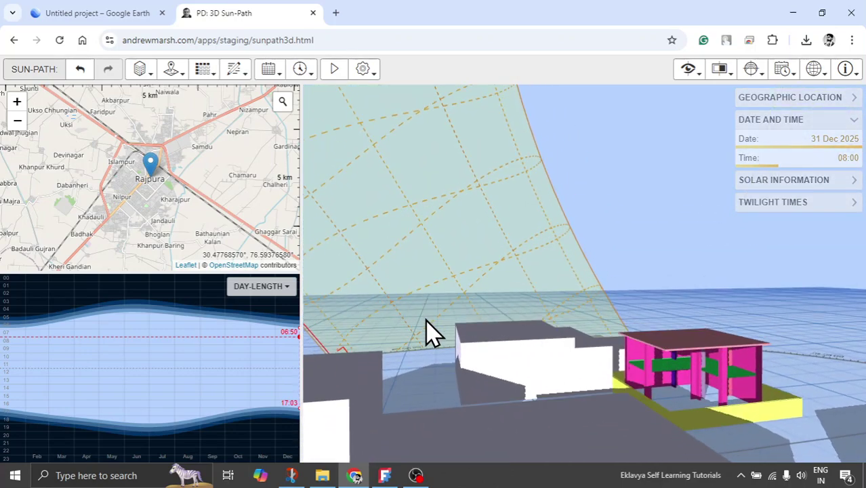
{"action": "scroll", "coordinate": [701, 420], "scroll_direction": "up", "scroll_amount": 1}
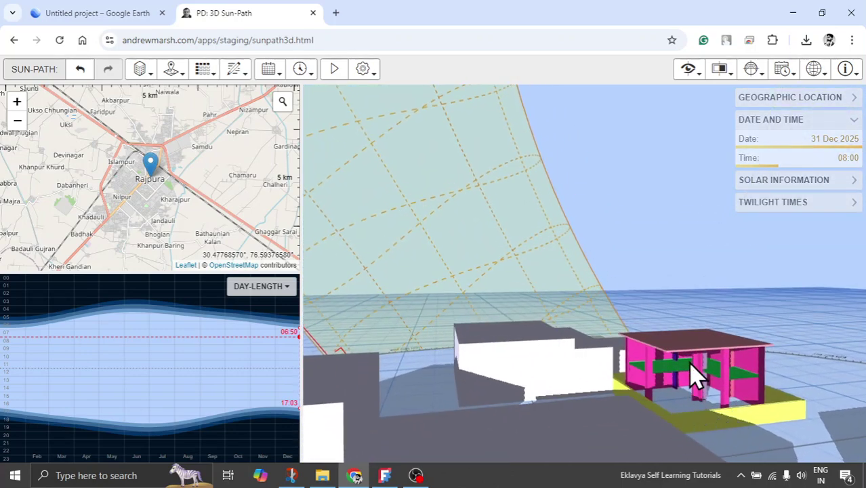
- Set the time to 13:05 and view the early-afternoon winter shadows around the house from above
{"action": "left_click_drag", "start_coordinate": [674, 399], "coordinate": [732, 410]}
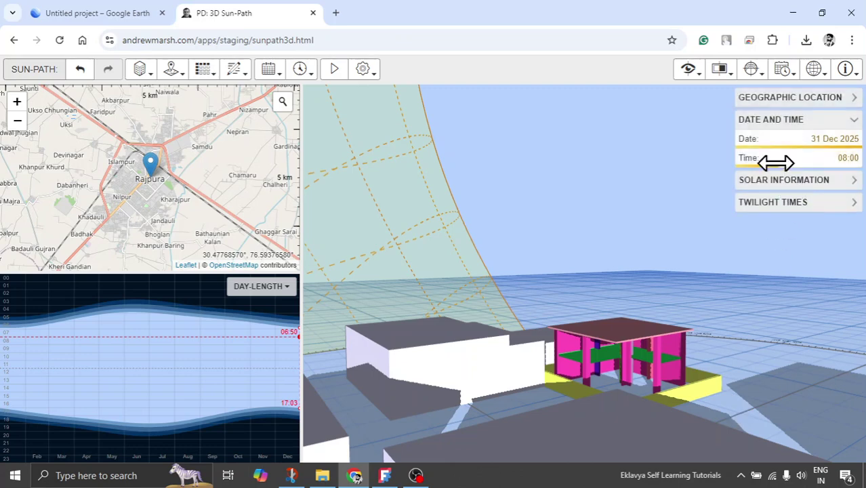
{"action": "mouse_move", "coordinate": [776, 160]}
{"action": "left_mouse_down"}
{"action": "mouse_move", "coordinate": [804, 167]}
{"action": "mouse_move", "coordinate": [808, 187]}
{"action": "left_mouse_up"}
{"action": "left_click_drag", "start_coordinate": [596, 352], "coordinate": [494, 406]}
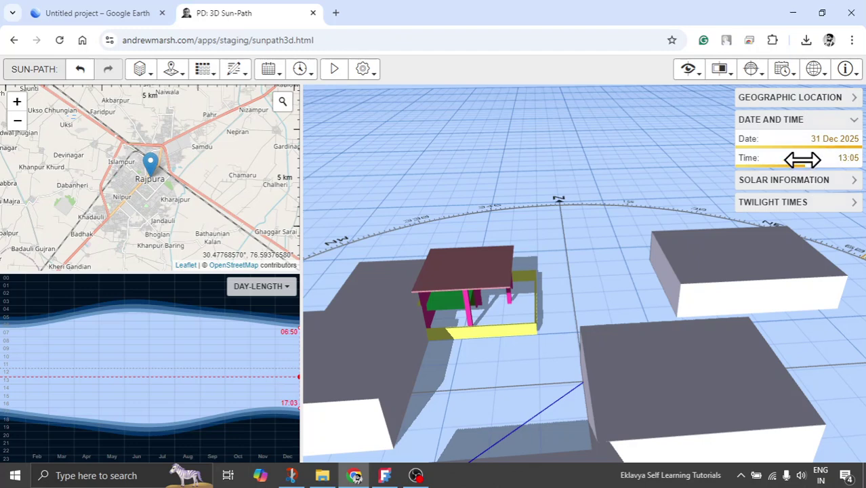
- Move the time to 14:45 and back to 11:50 to compare the winter shadows on the house and plot
{"action": "mouse_move", "coordinate": [802, 159]}
{"action": "left_mouse_down"}
{"action": "mouse_move", "coordinate": [818, 161]}
{"action": "mouse_move", "coordinate": [779, 162]}
{"action": "mouse_move", "coordinate": [808, 183]}
{"action": "mouse_move", "coordinate": [804, 166]}
{"action": "left_mouse_up"}
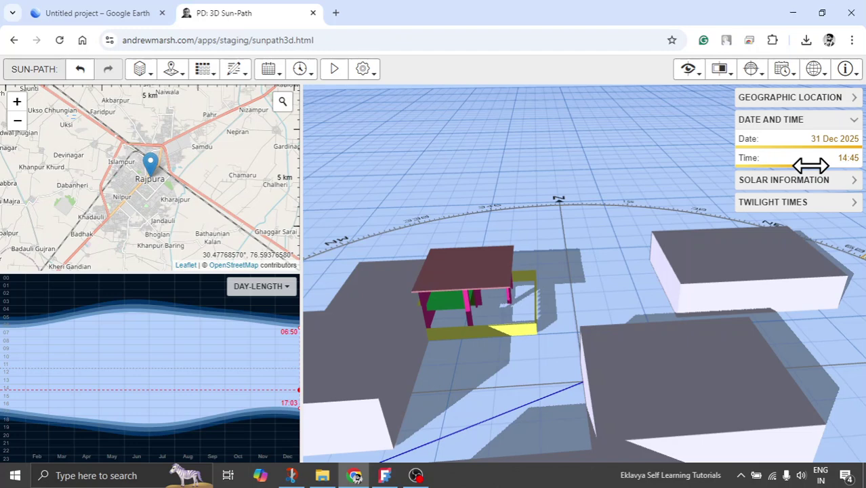
{"action": "left_click_drag", "start_coordinate": [810, 166], "coordinate": [801, 165]}
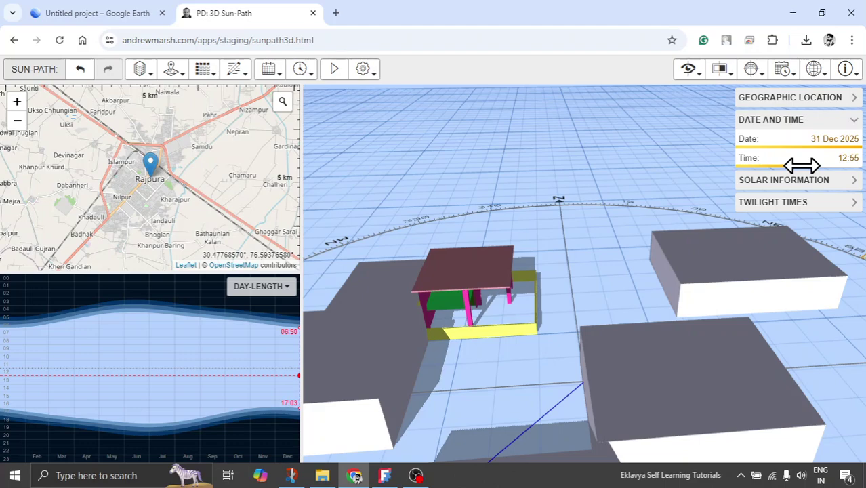
{"action": "left_click_drag", "start_coordinate": [802, 165], "coordinate": [795, 166]}
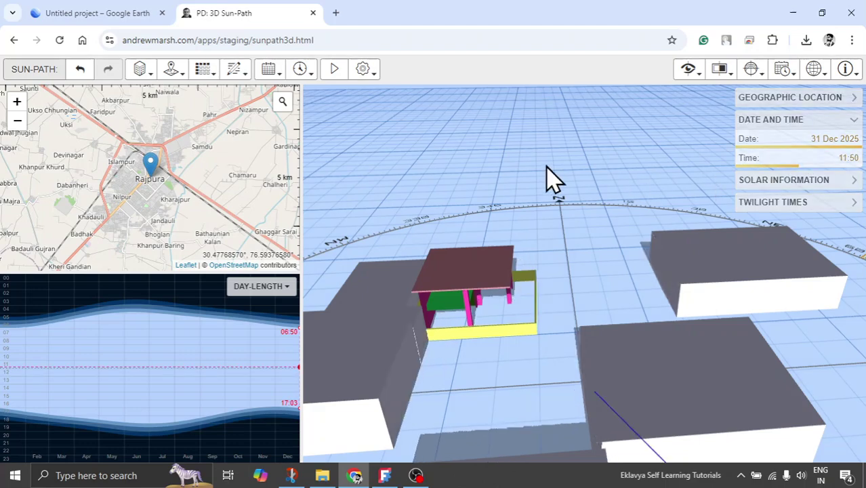
- Switch to Google Earth and look around the Rajpura street view to examine the site's neighbouring buildings and open plots
{"action": "left_click", "coordinate": [80, 16]}
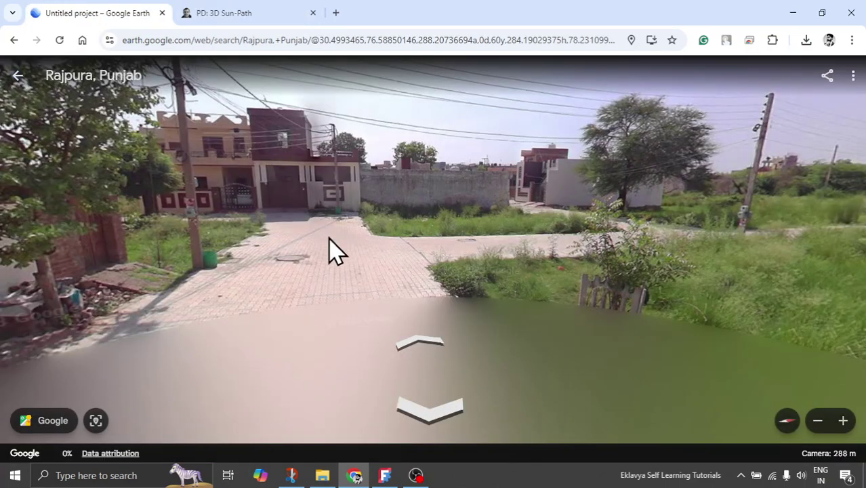
{"action": "left_click", "coordinate": [363, 263]}
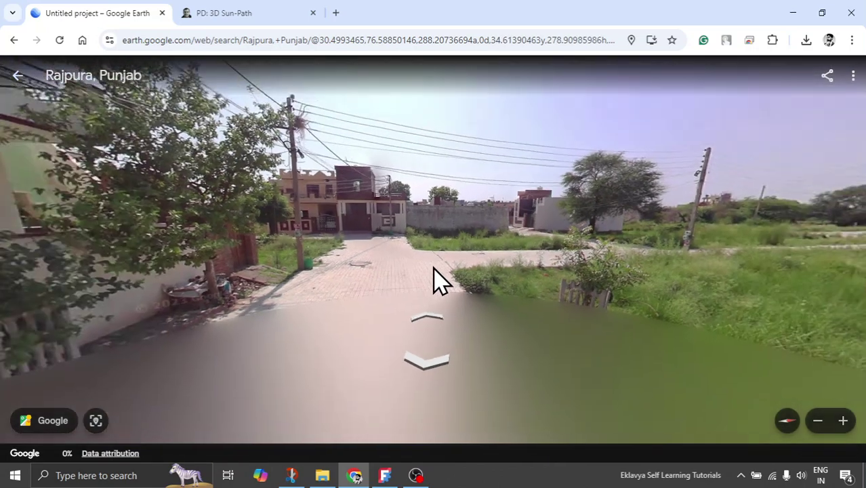
{"action": "left_click", "coordinate": [433, 319]}
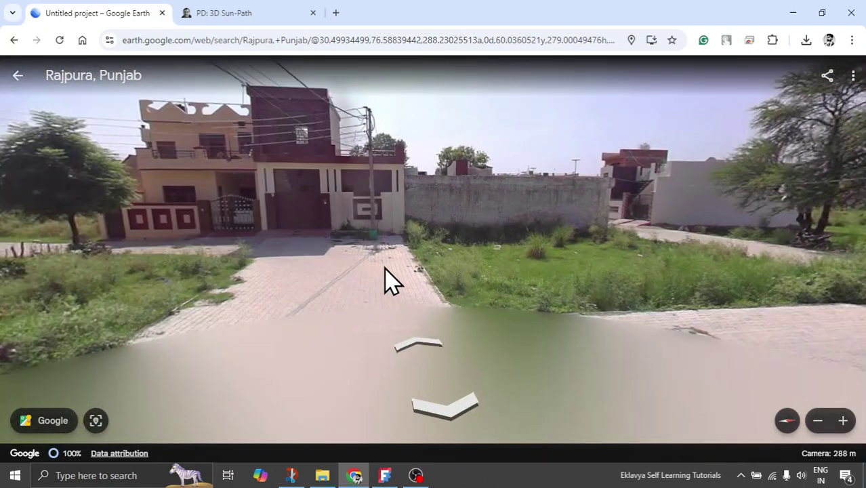
{"action": "left_click_drag", "start_coordinate": [390, 280], "coordinate": [725, 256]}
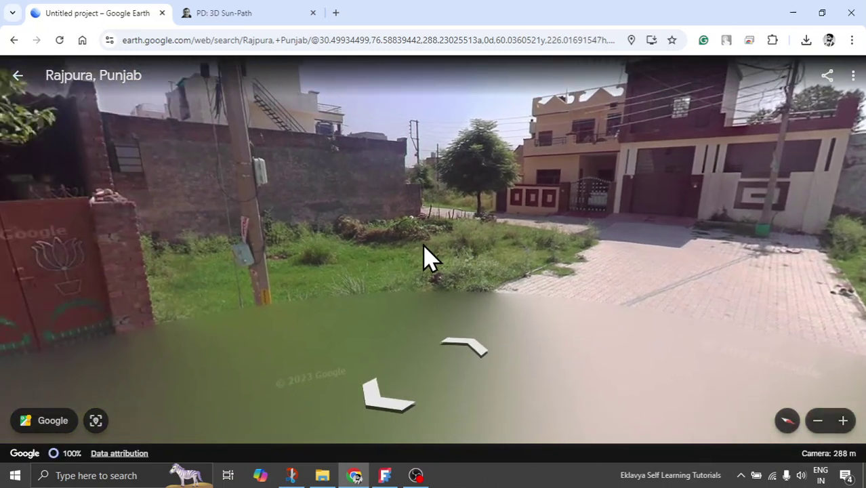
{"action": "left_click_drag", "start_coordinate": [429, 257], "coordinate": [322, 265]}
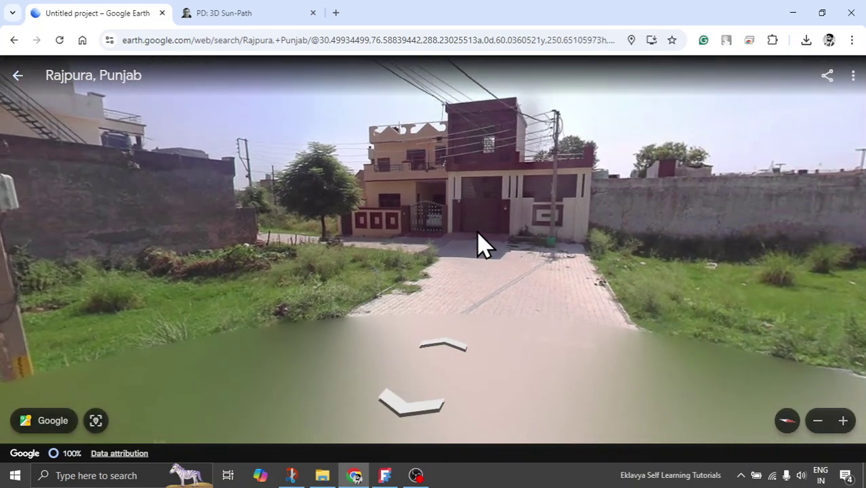
{"action": "left_click_drag", "start_coordinate": [480, 242], "coordinate": [247, 271]}
{"action": "left_click_drag", "start_coordinate": [521, 233], "coordinate": [145, 178]}
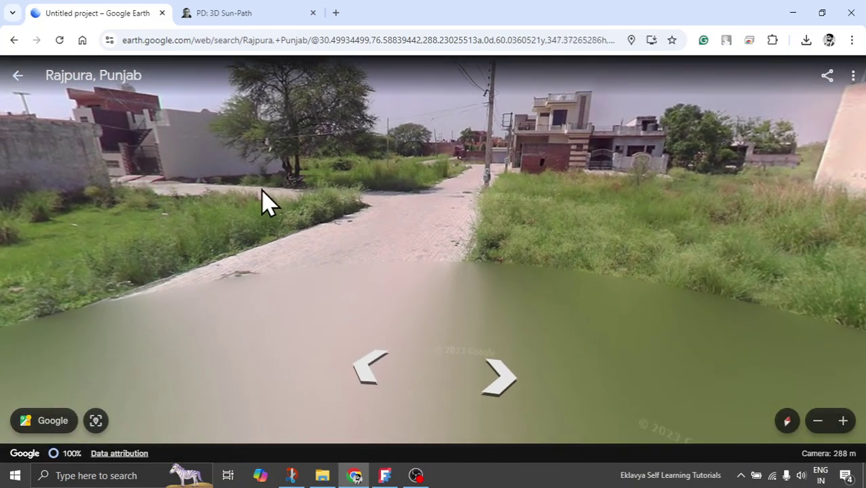
{"action": "left_click_drag", "start_coordinate": [399, 207], "coordinate": [245, 188]}
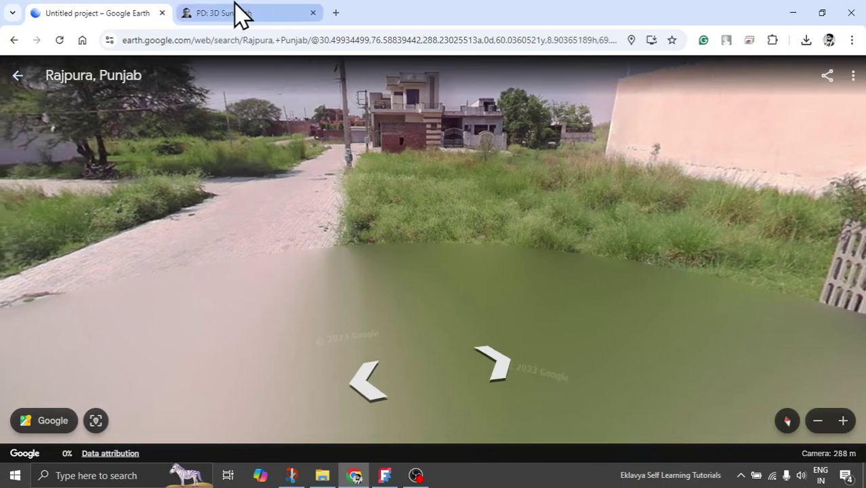
- Return to 3D Sun-Path and inspect the house's near-noon winter shadows among the surrounding buildings from a lower angle
{"action": "left_click", "coordinate": [242, 15]}
{"action": "scroll", "coordinate": [460, 333], "scroll_direction": "up", "scroll_amount": 2}
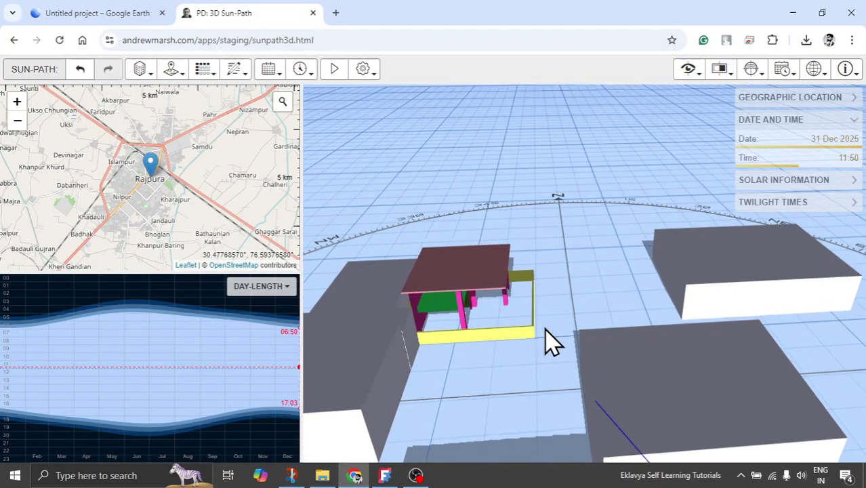
{"action": "left_click_drag", "start_coordinate": [545, 348], "coordinate": [456, 349]}
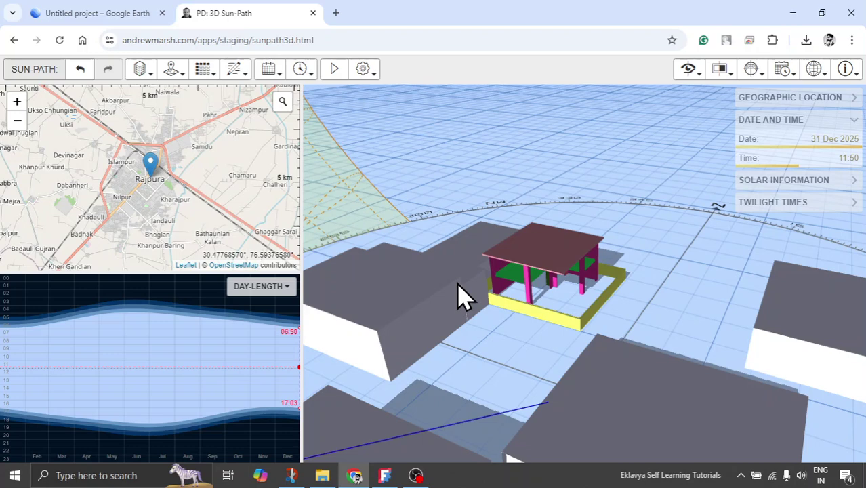
{"action": "left_click_drag", "start_coordinate": [506, 306], "coordinate": [461, 344]}
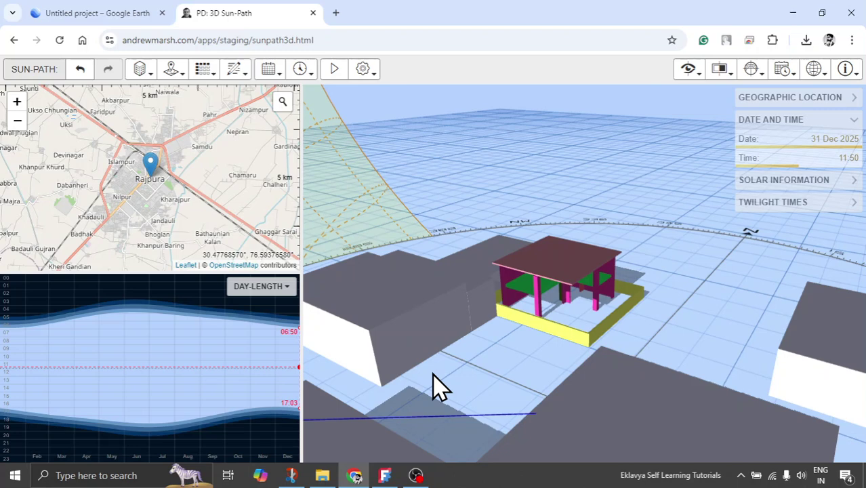
- Switch to FreeCAD to check the massing model and its surrounding buildings, and return to 3D Sun-Path
{"action": "left_click", "coordinate": [382, 474]}
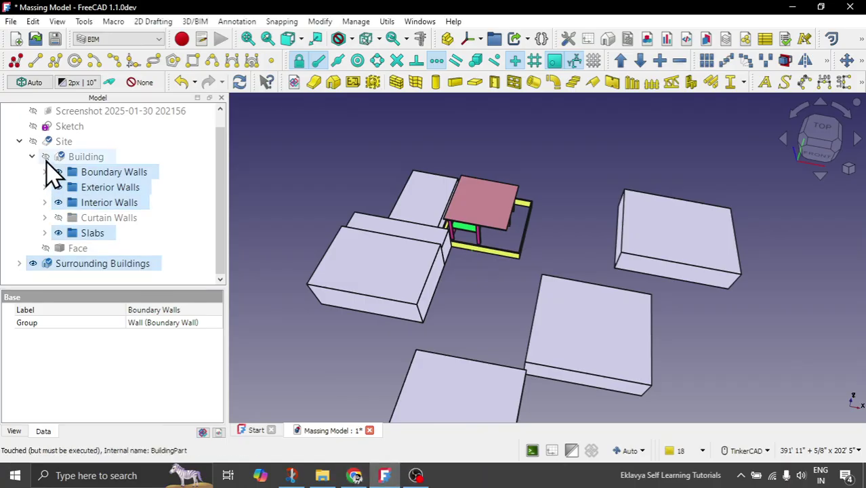
{"action": "left_click", "coordinate": [355, 475]}
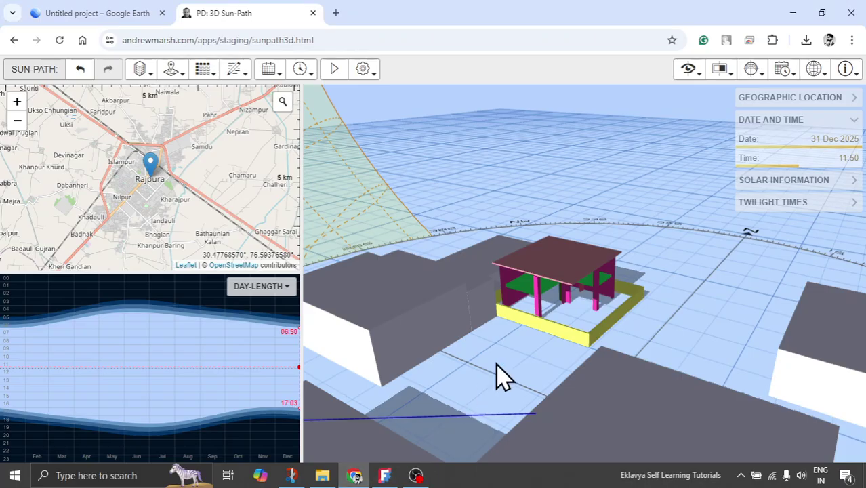